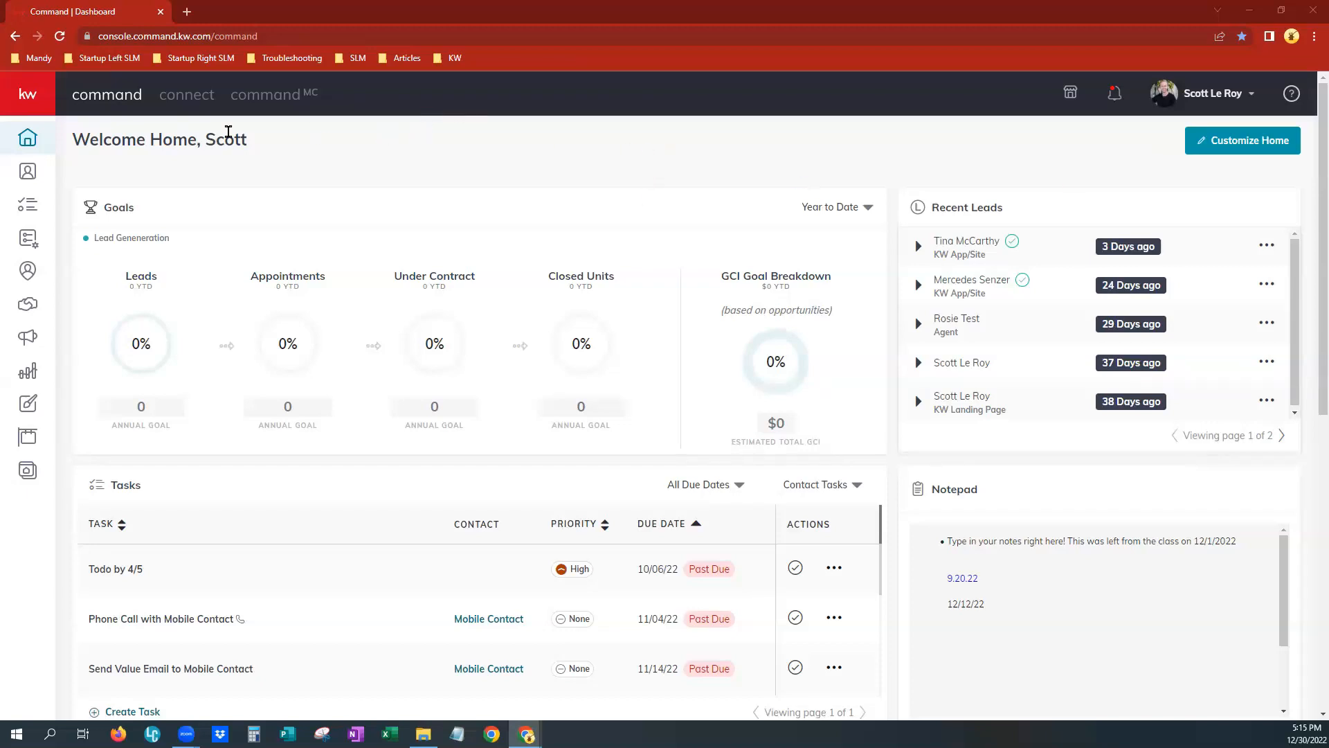
- Open the contacts list and review the bulk actions available for the first contact, leaving the contact unselected
left_click(26, 177)
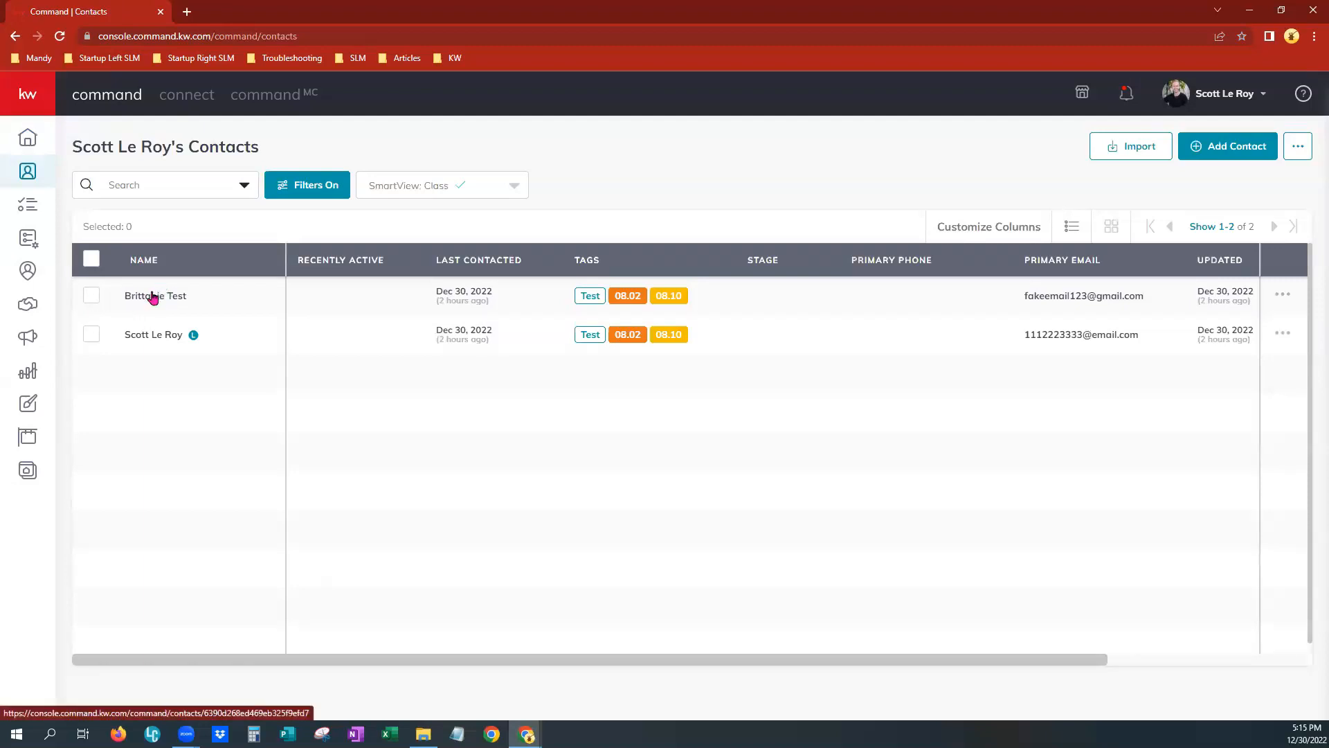
left_click(91, 298)
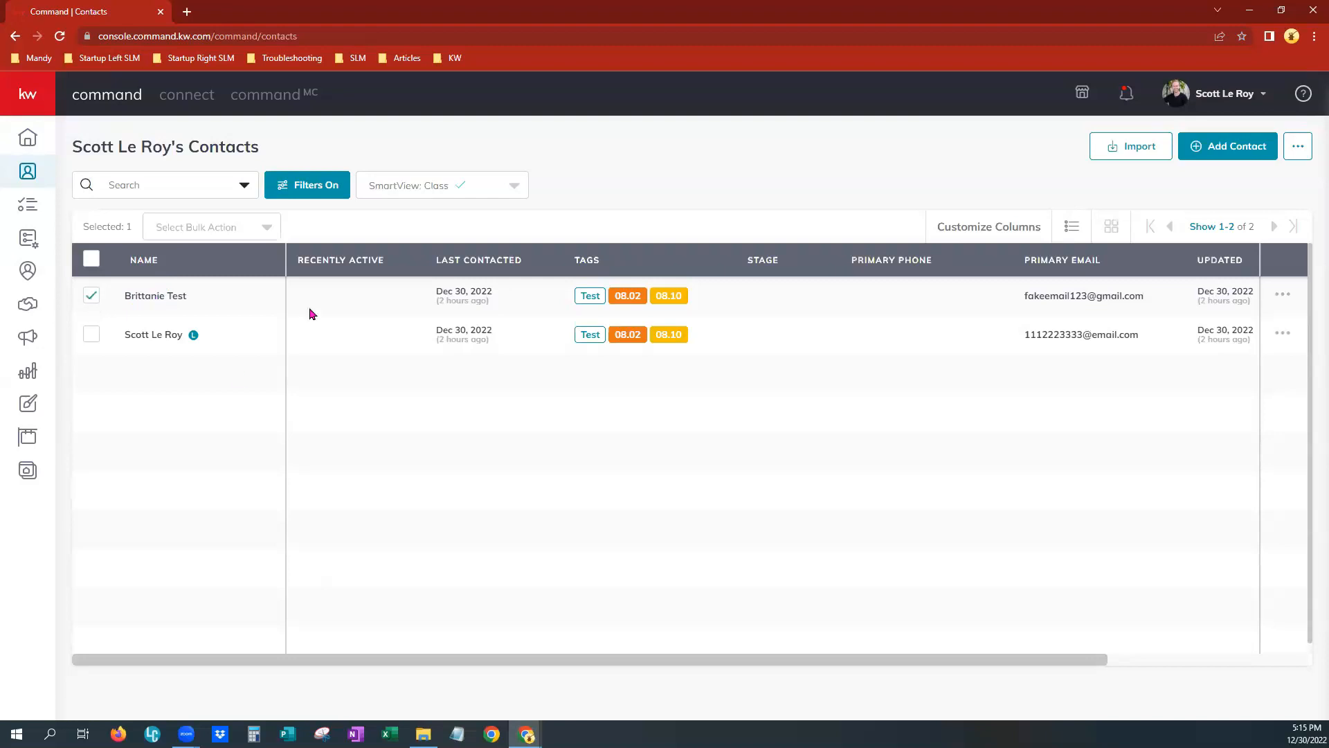
left_click(253, 230)
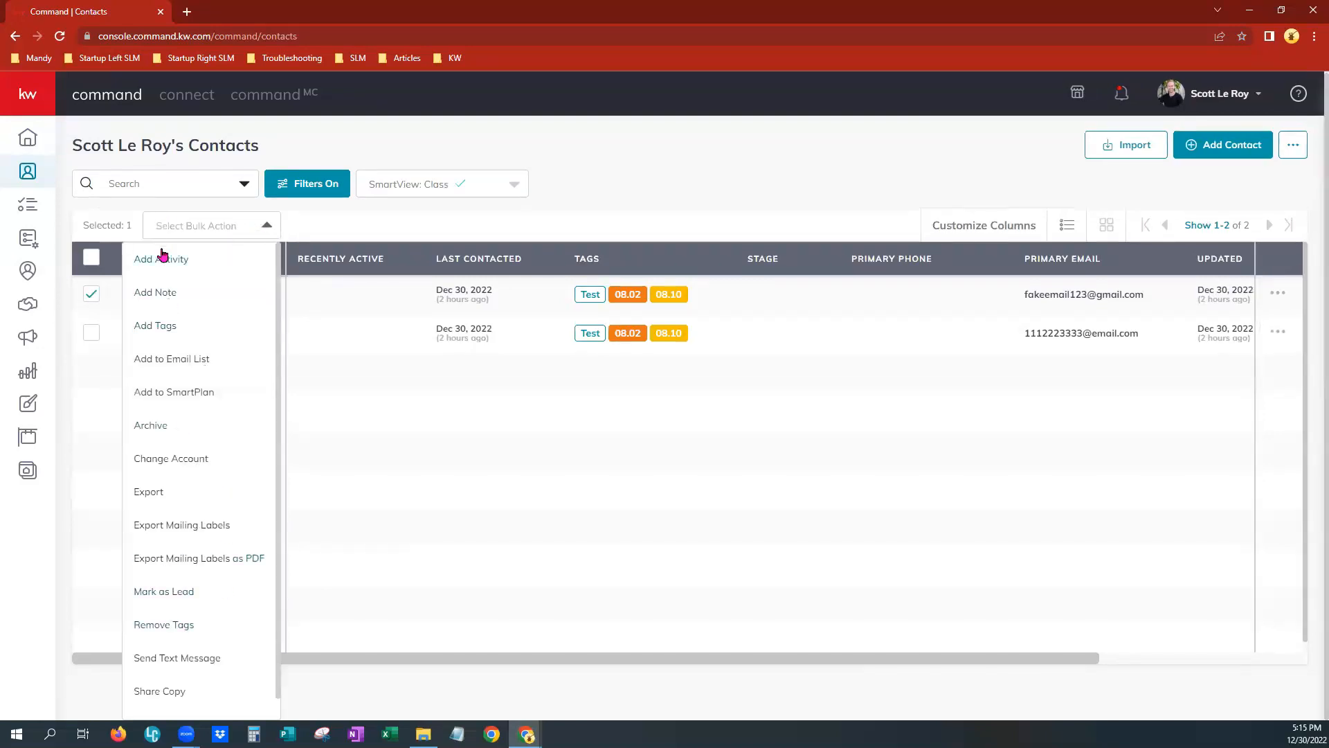
left_click(90, 294)
- View the first contact's detail record, including its timeline, and return to the contacts list
left_click(142, 301)
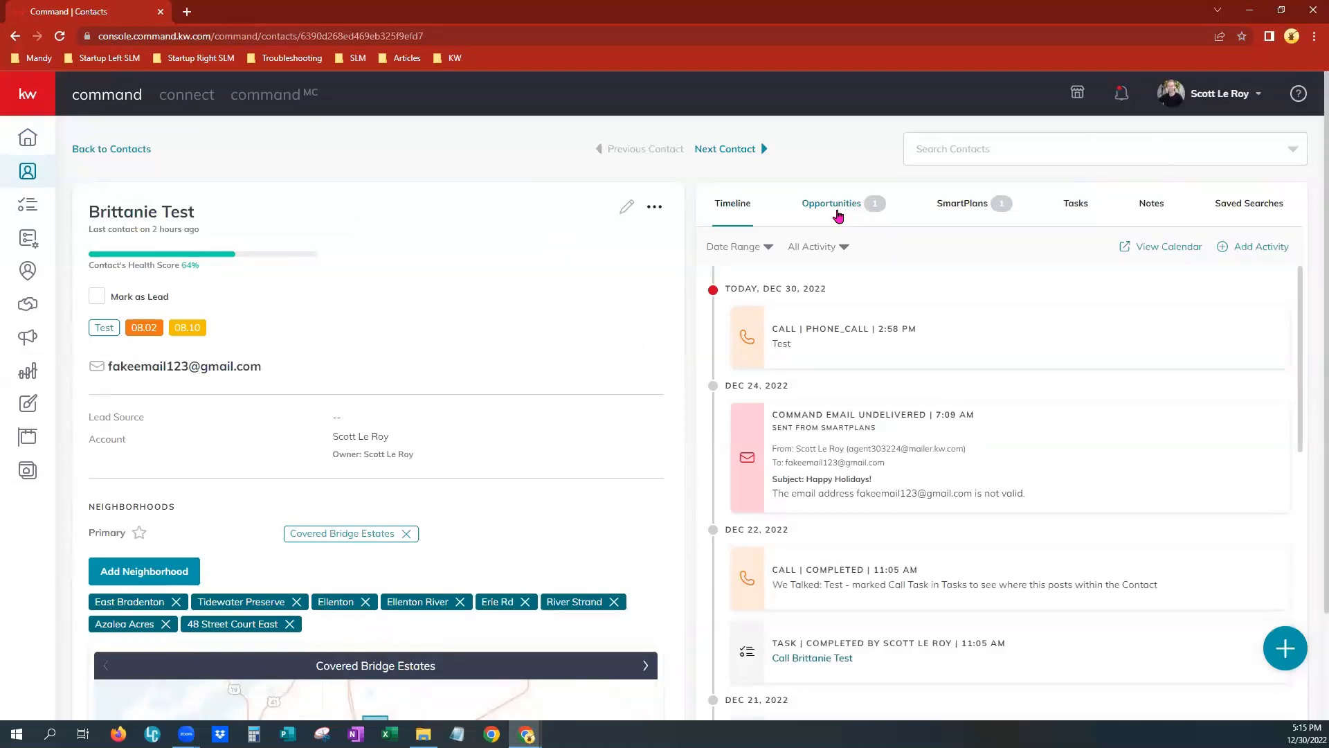
left_click(30, 171)
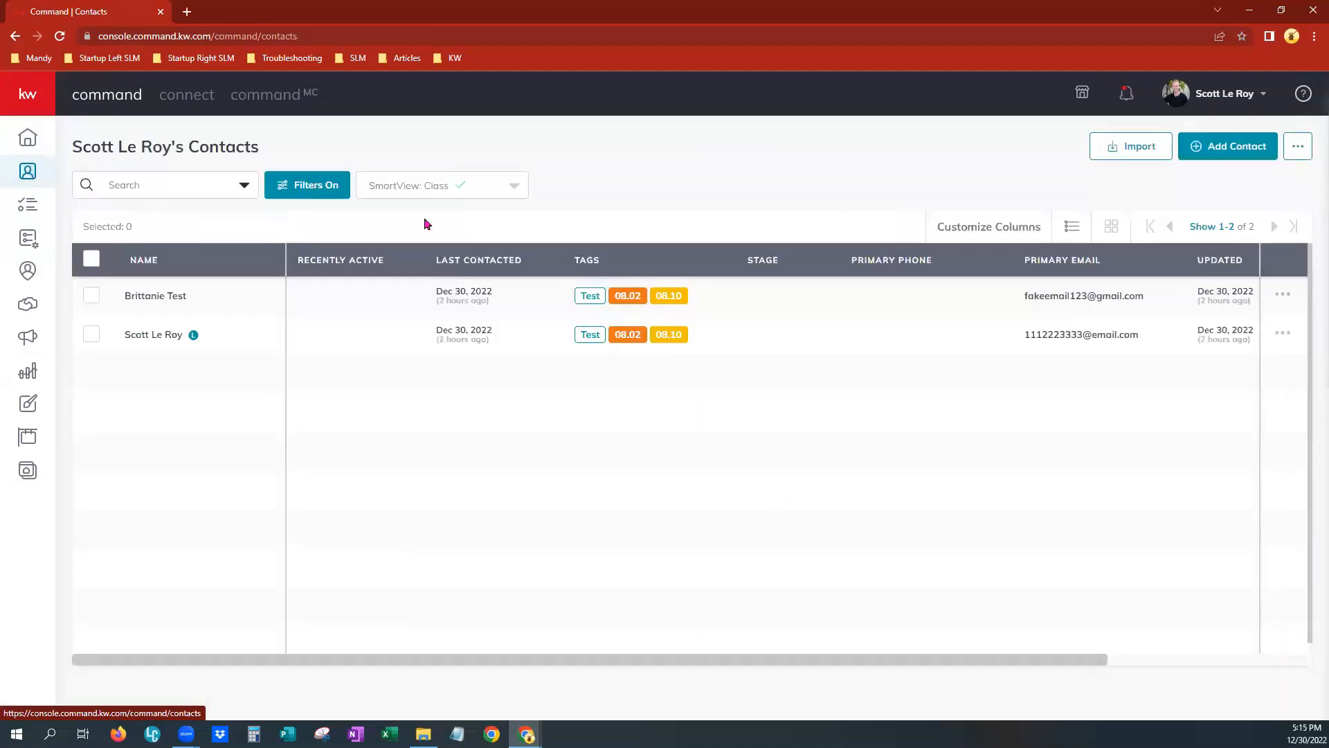
- Start a bulk tag addition for both listed contacts and search for a tag named Open House
left_click(91, 262)
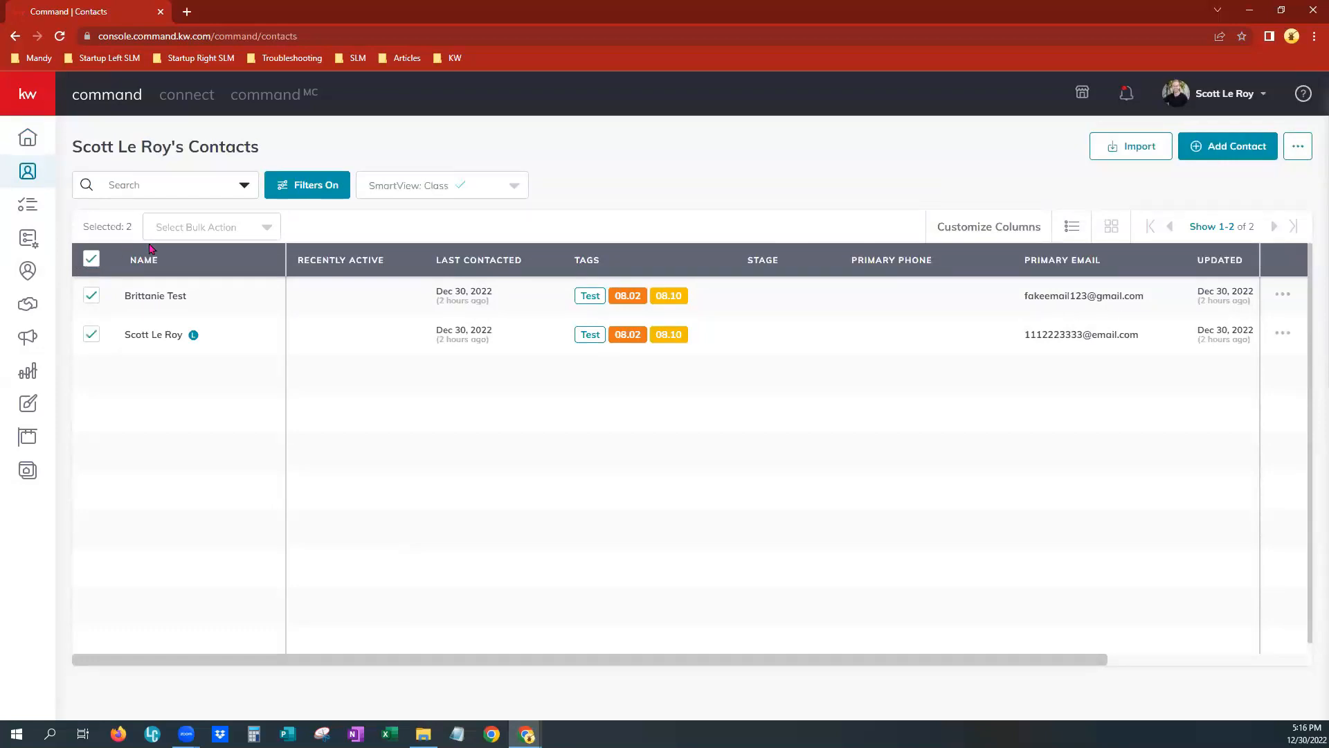
left_click(245, 229)
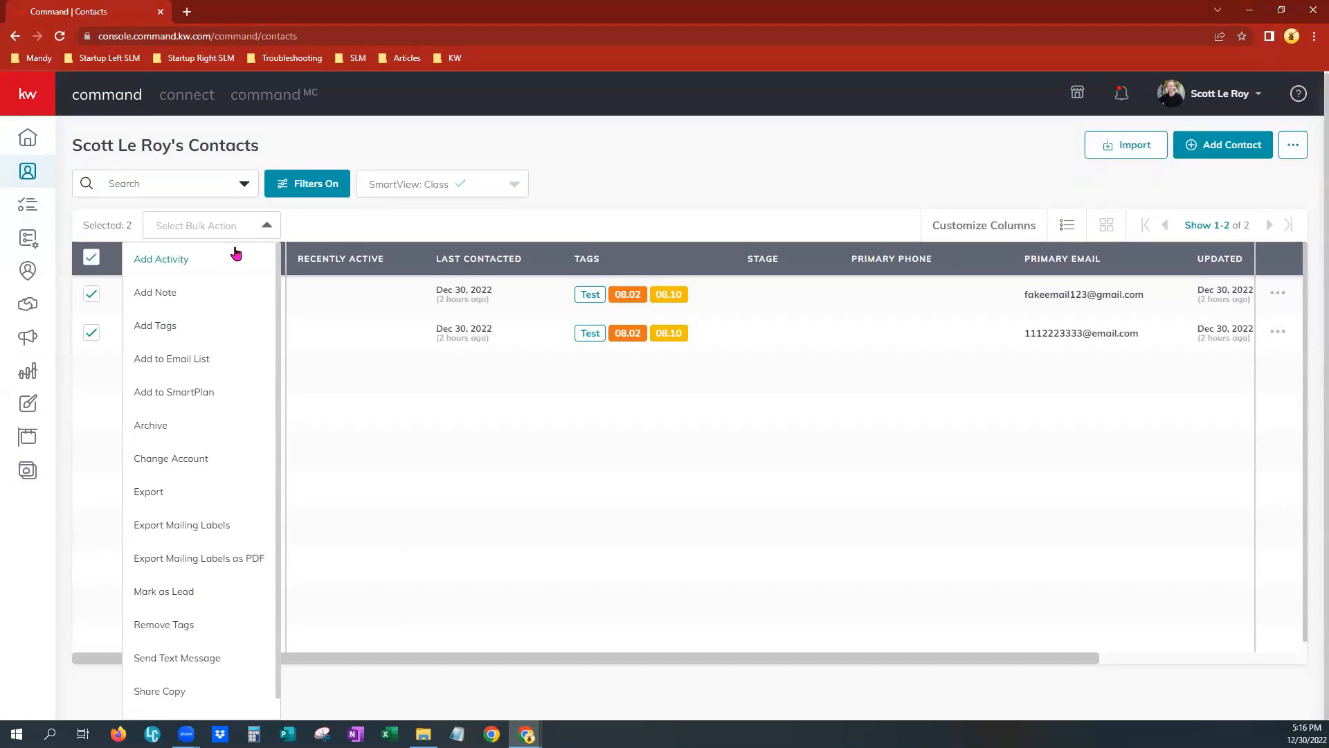
left_click(181, 321)
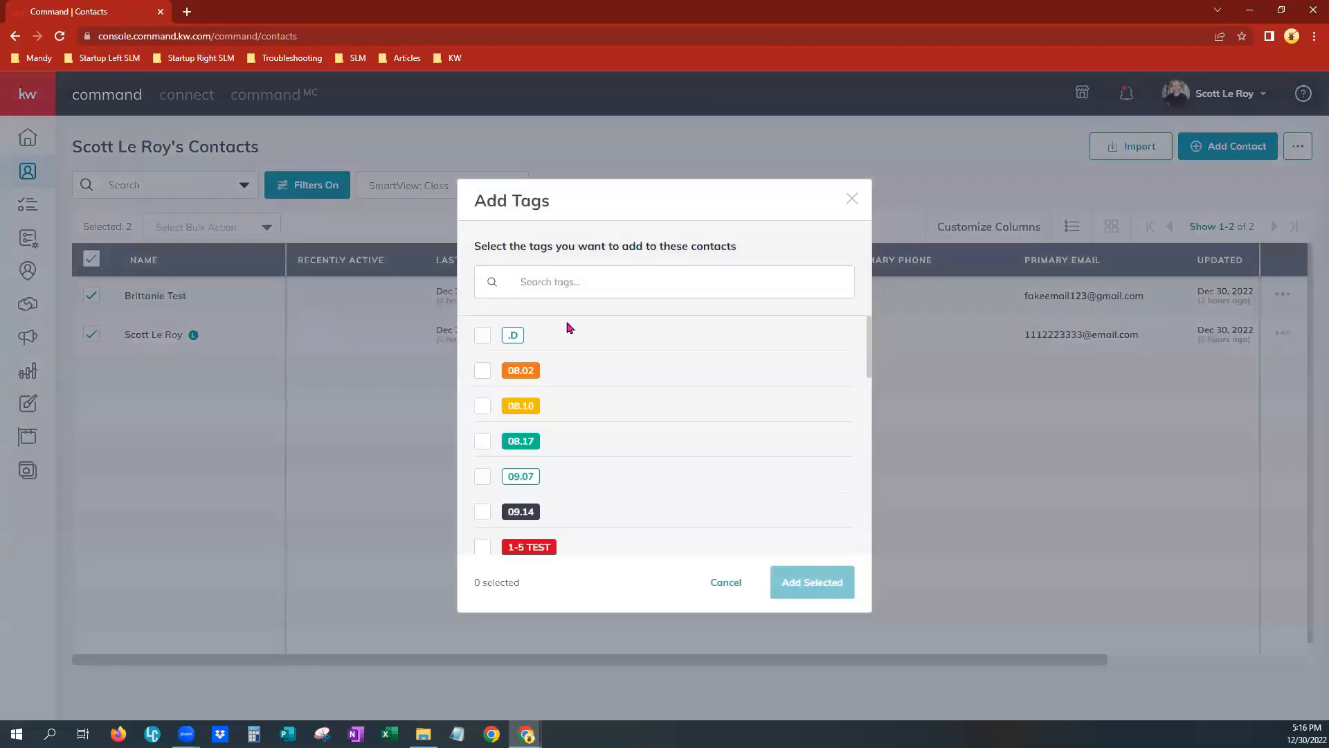
left_click(606, 285)
type("O")
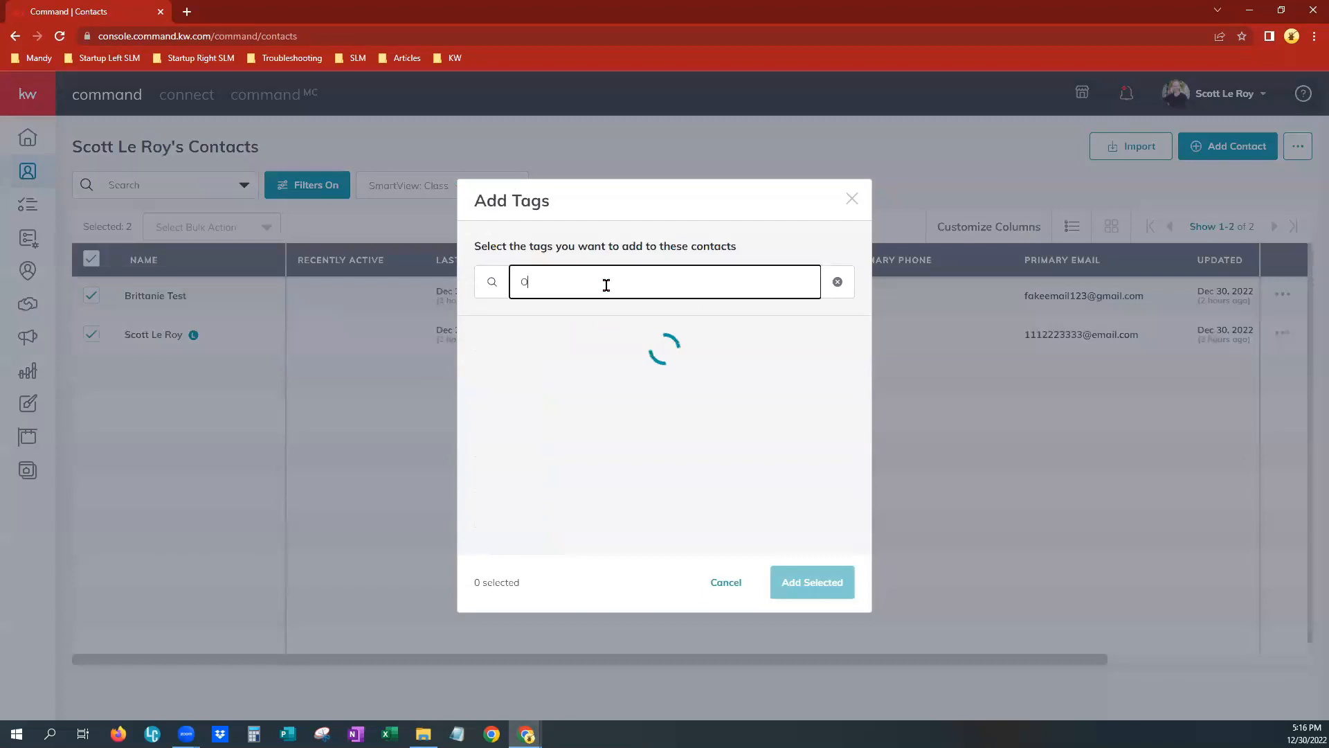
type("pen House Loads")
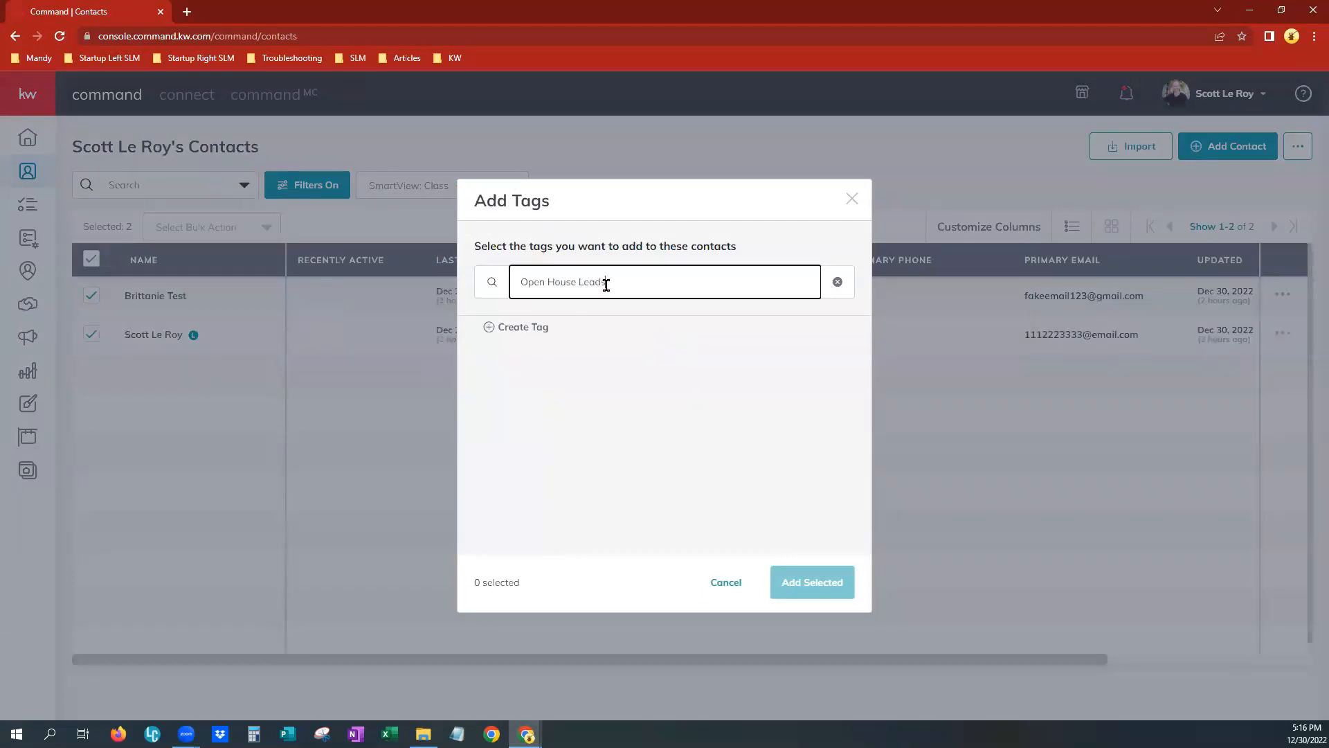
key("BackSpace")
key("BackSpace")
key("BackSpace")
key("BackSpace")
key("BackSpace")
key("BackSpace")
- Create the Open House tag with the red appearance and add it to both selected contacts
left_click(524, 330)
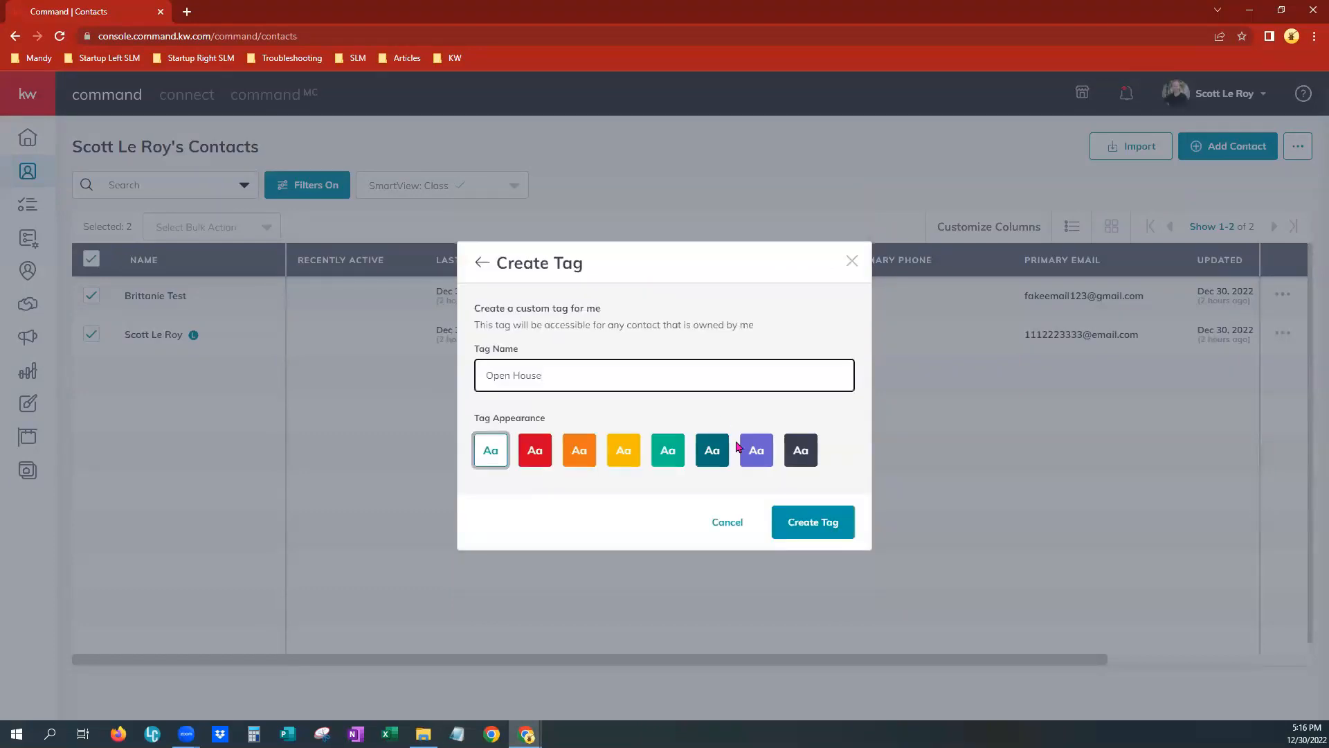
left_click(537, 459)
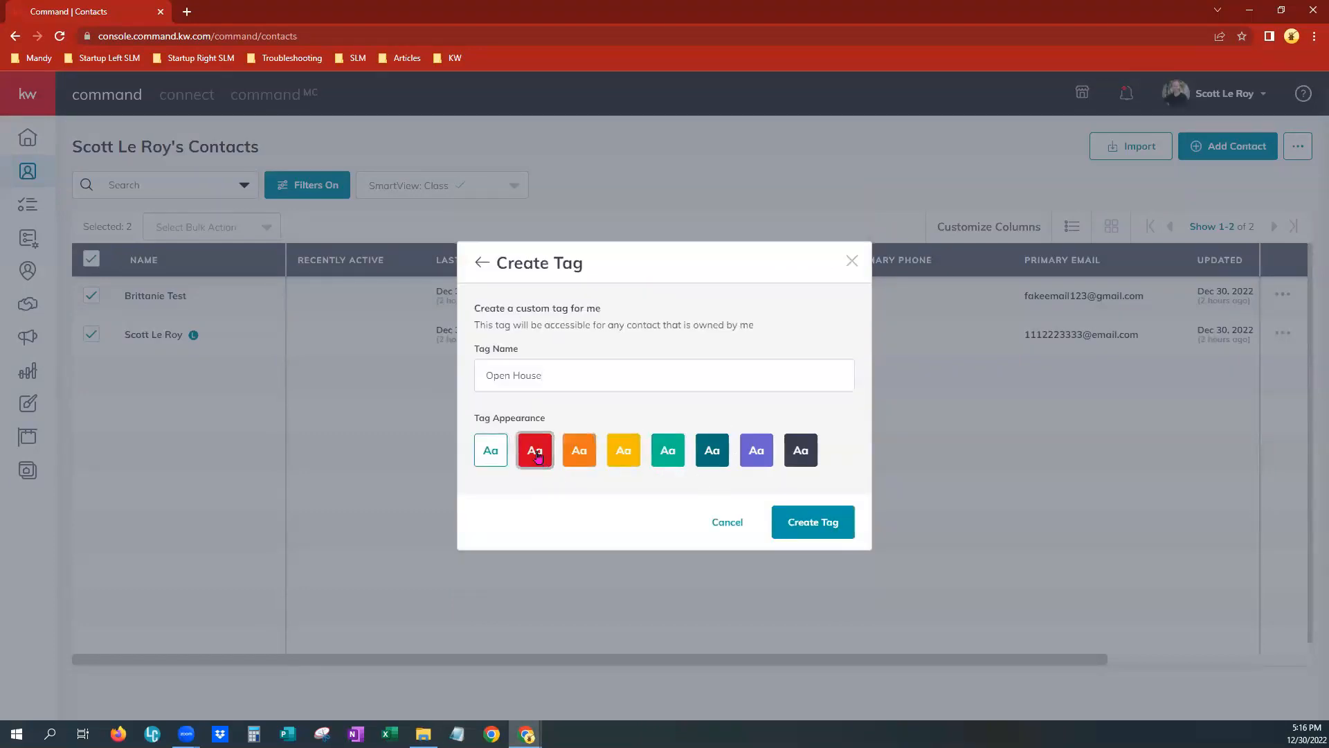
left_click(842, 534)
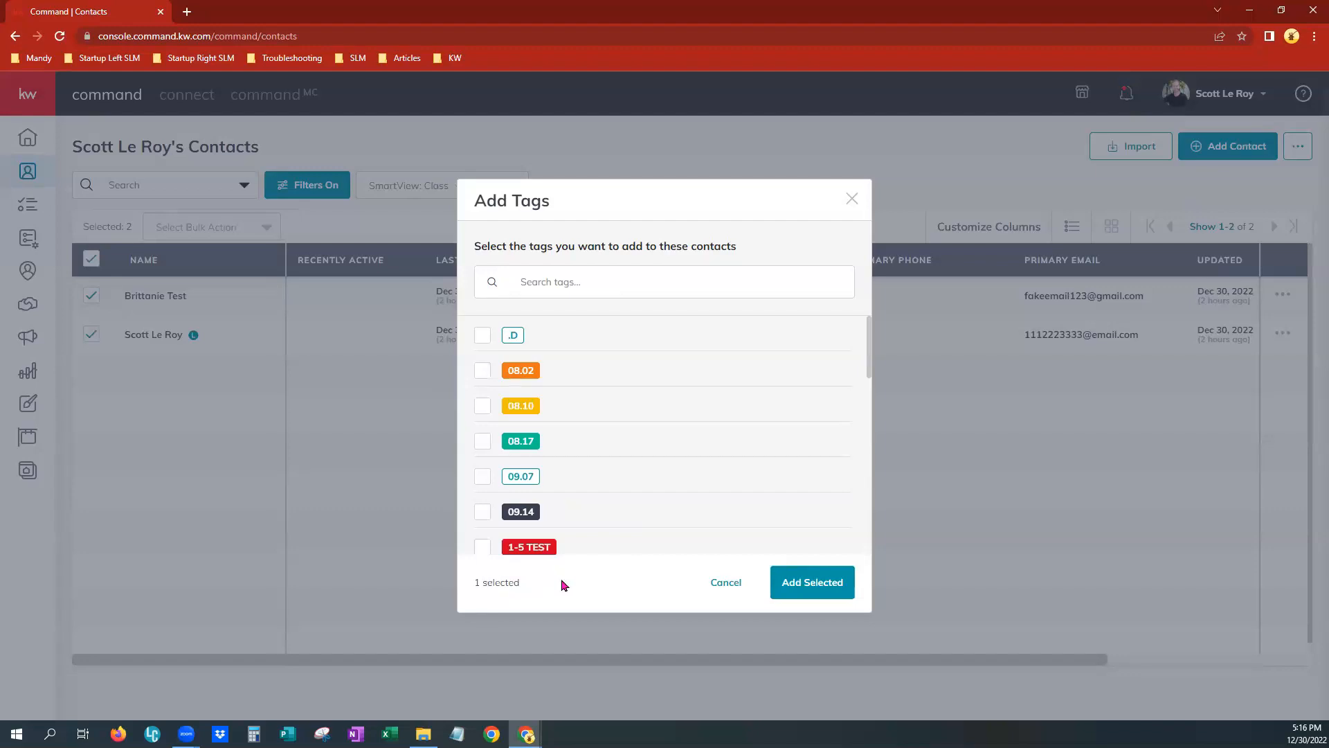
left_click(809, 582)
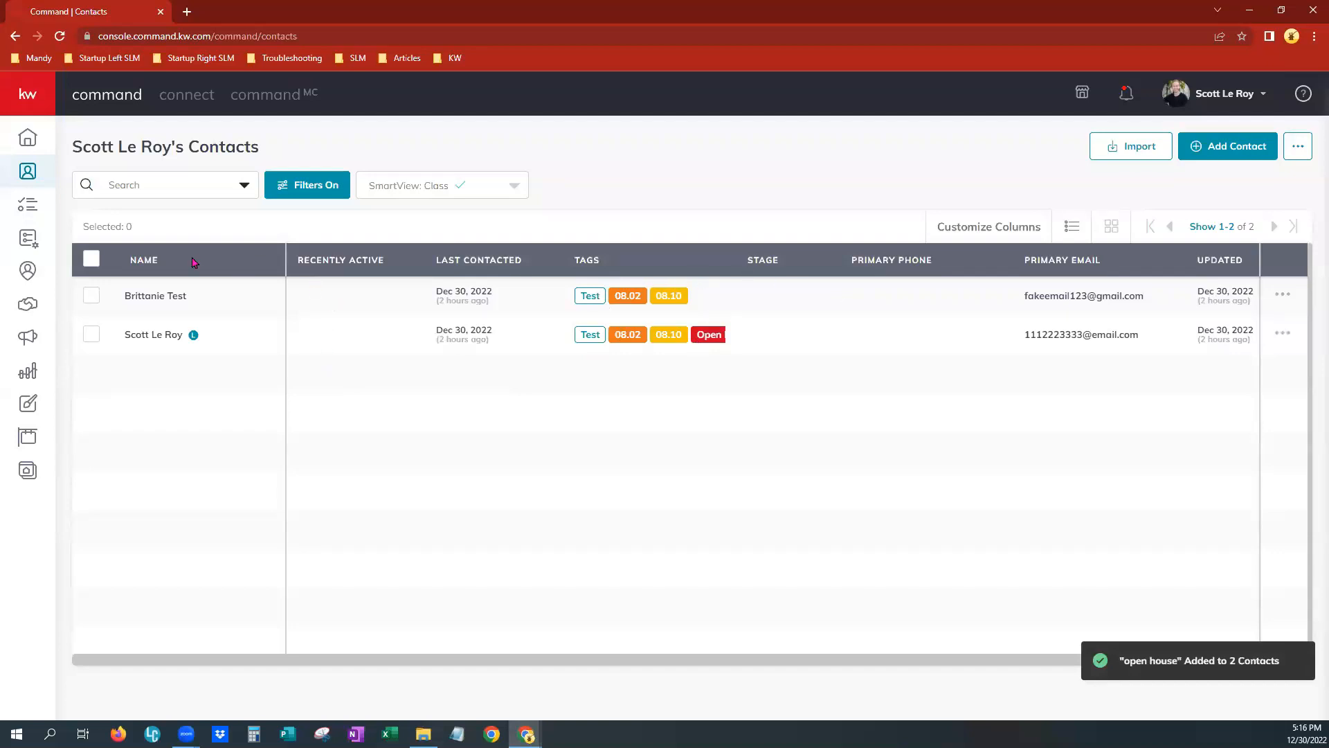
- Reapply the existing Open House tag to both listed contacts in bulk, finding it by searching for "open"
left_click(91, 259)
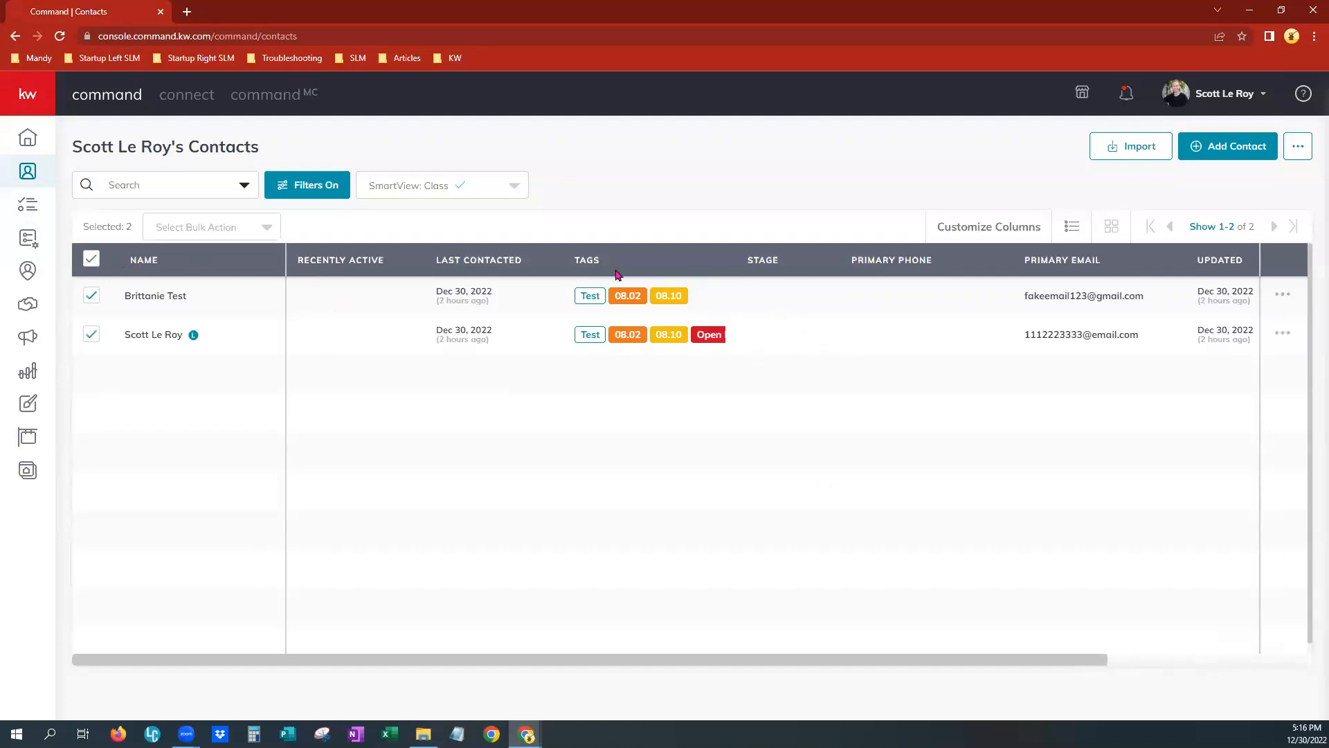
left_click(265, 227)
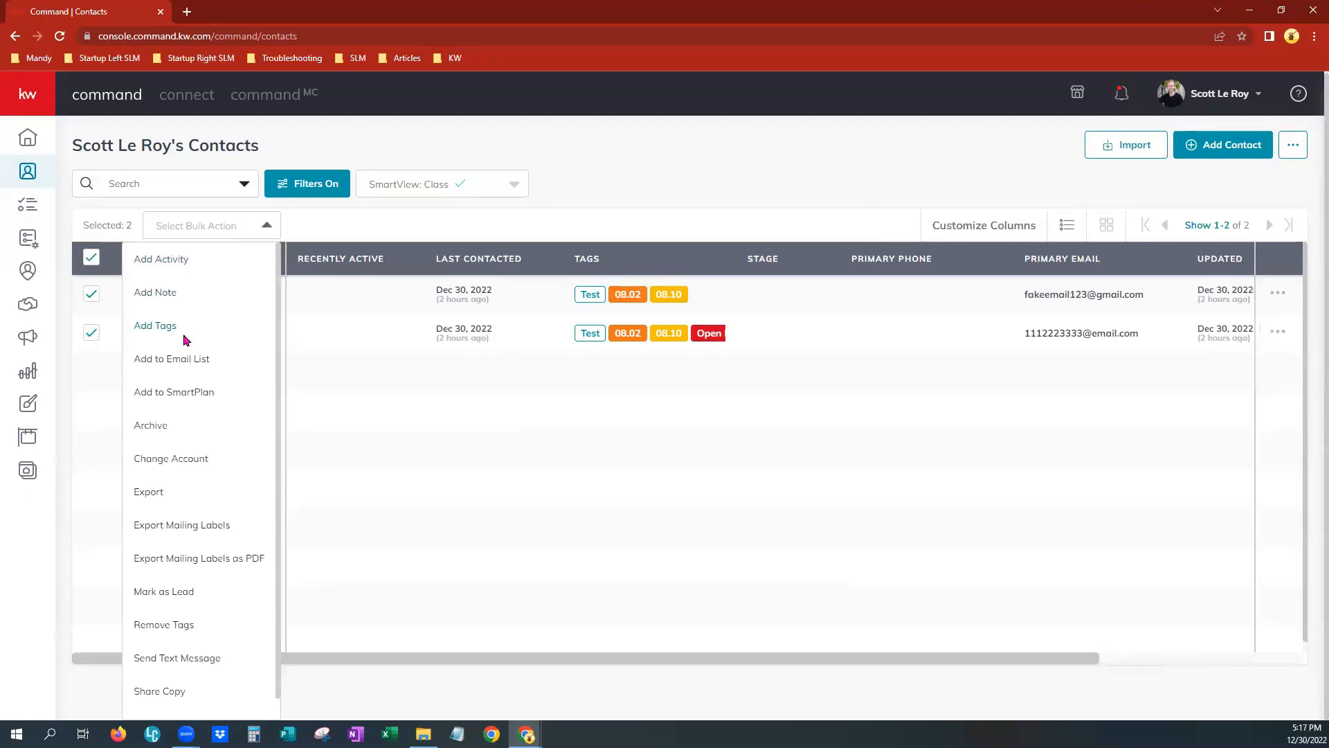
left_click(184, 337)
left_click(634, 279)
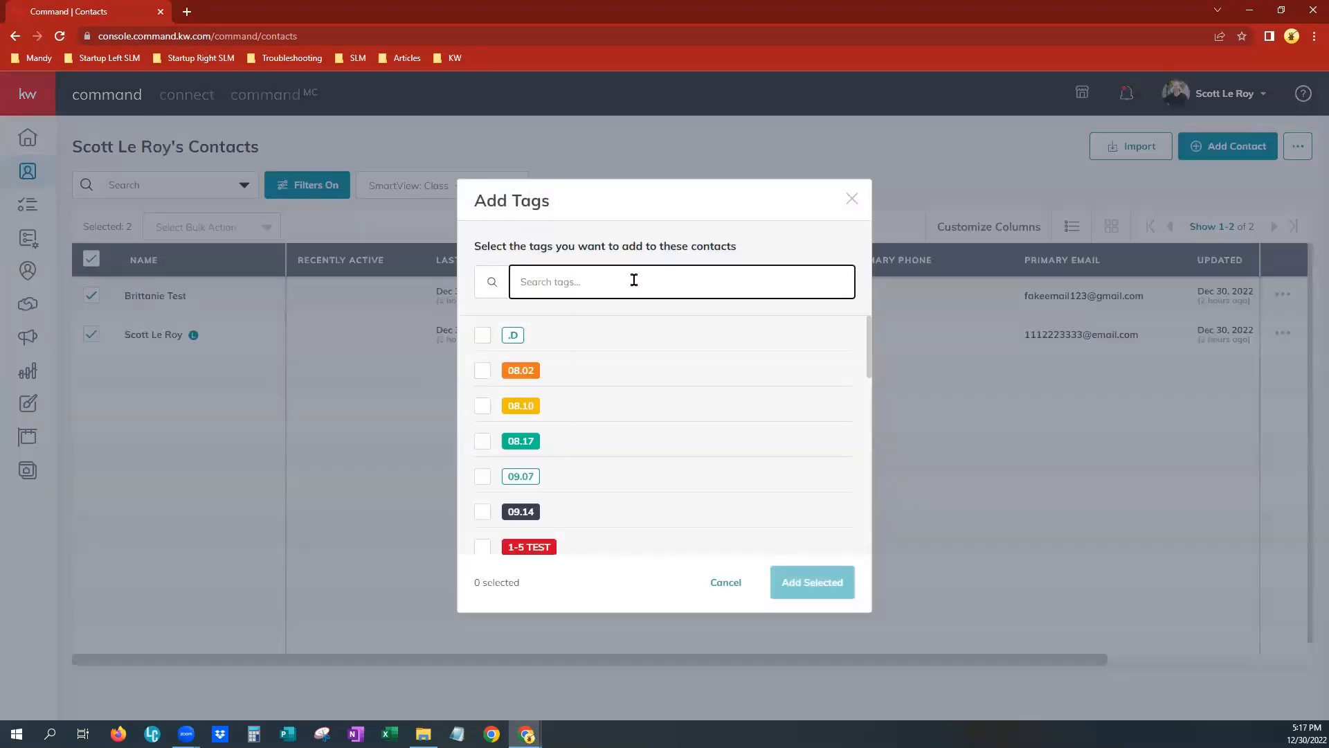
type("open")
left_click(481, 340)
left_click(814, 582)
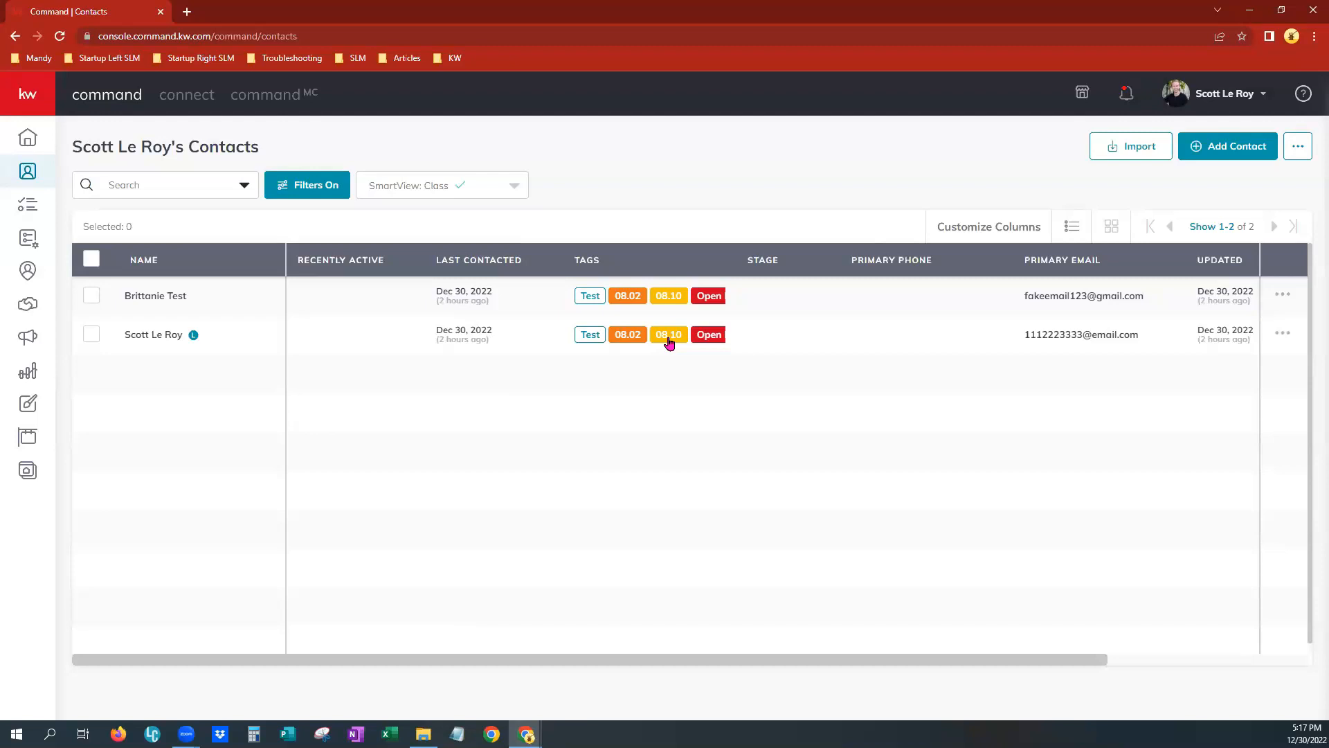
- Select both listed contacts and try to add them to the New SLM Tips email list
left_click(91, 259)
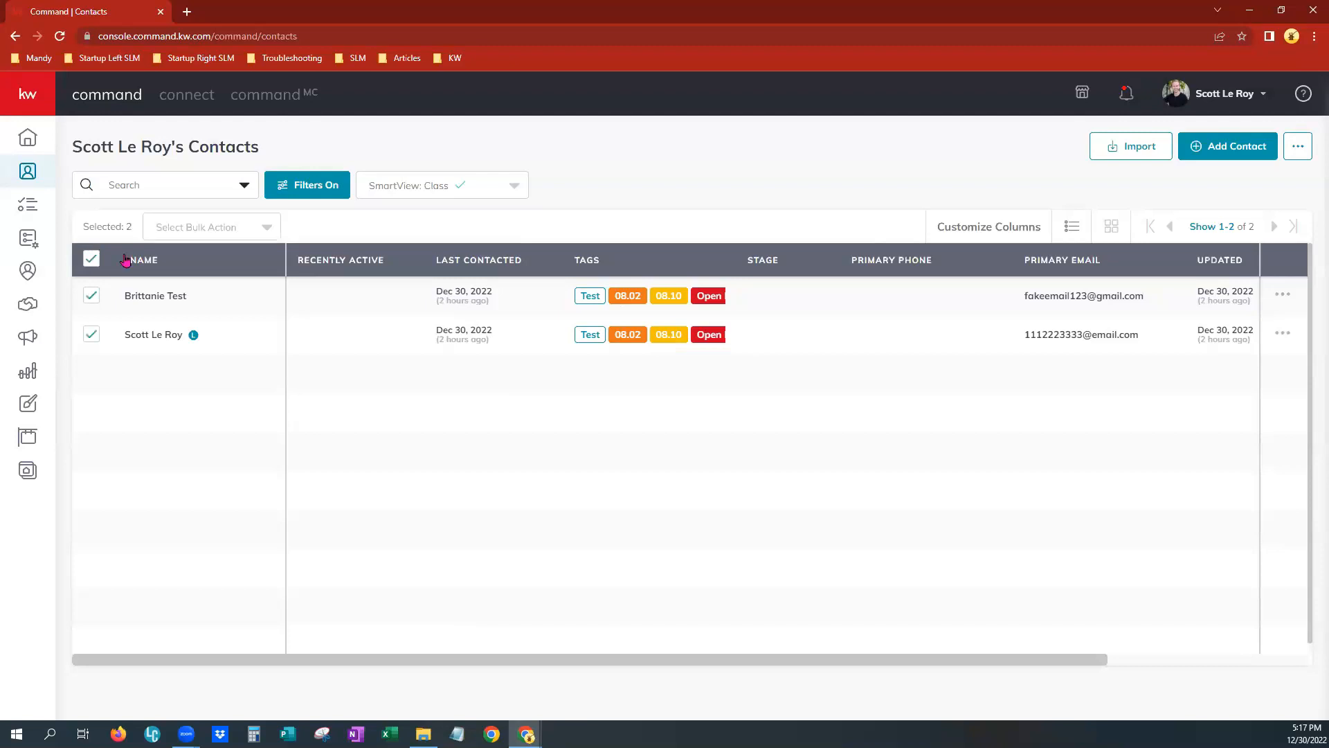
left_click(243, 230)
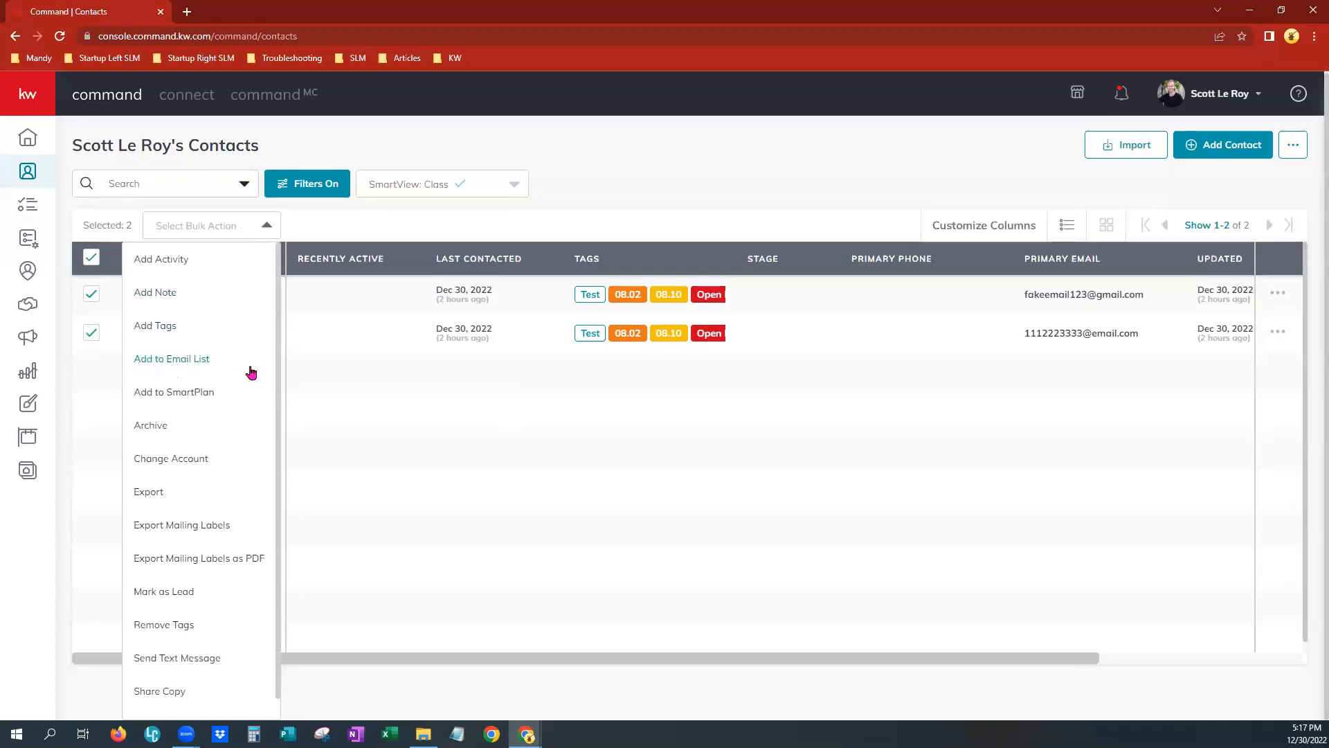
left_click(199, 368)
left_click(612, 339)
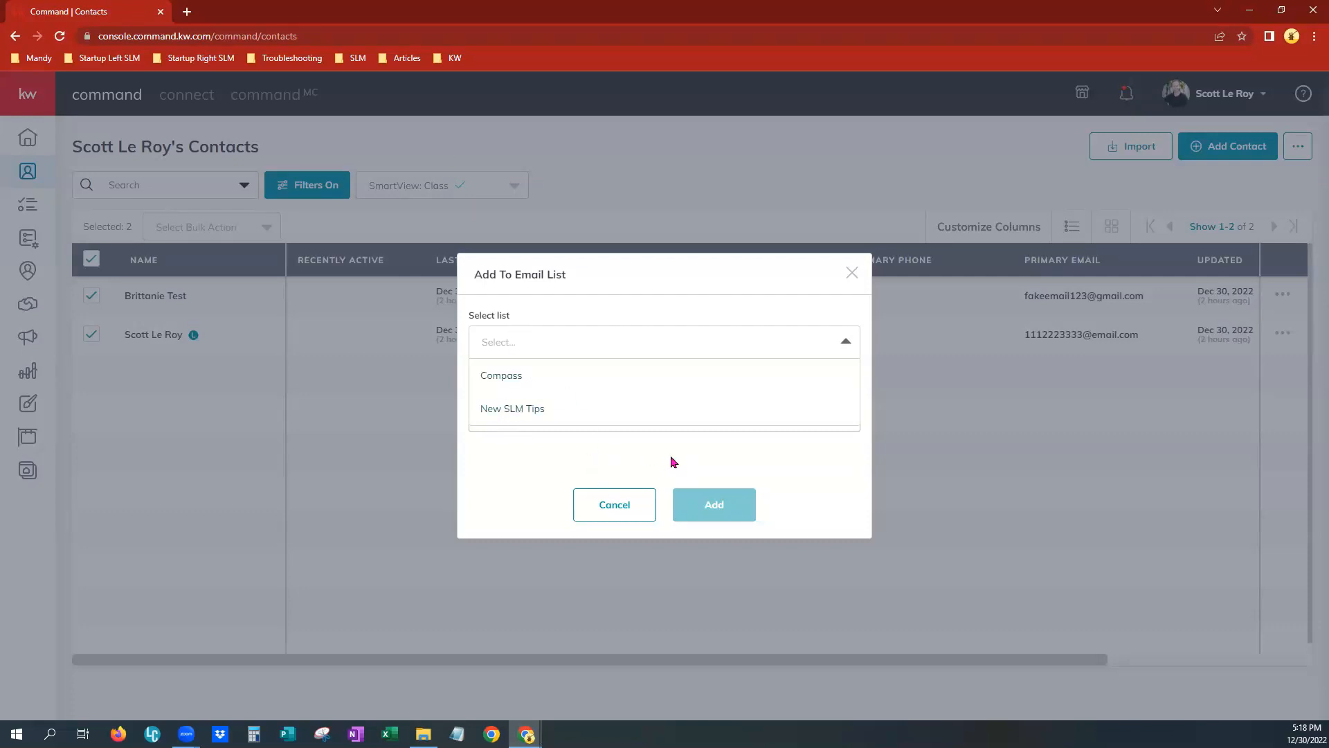
left_click(555, 408)
left_click(727, 509)
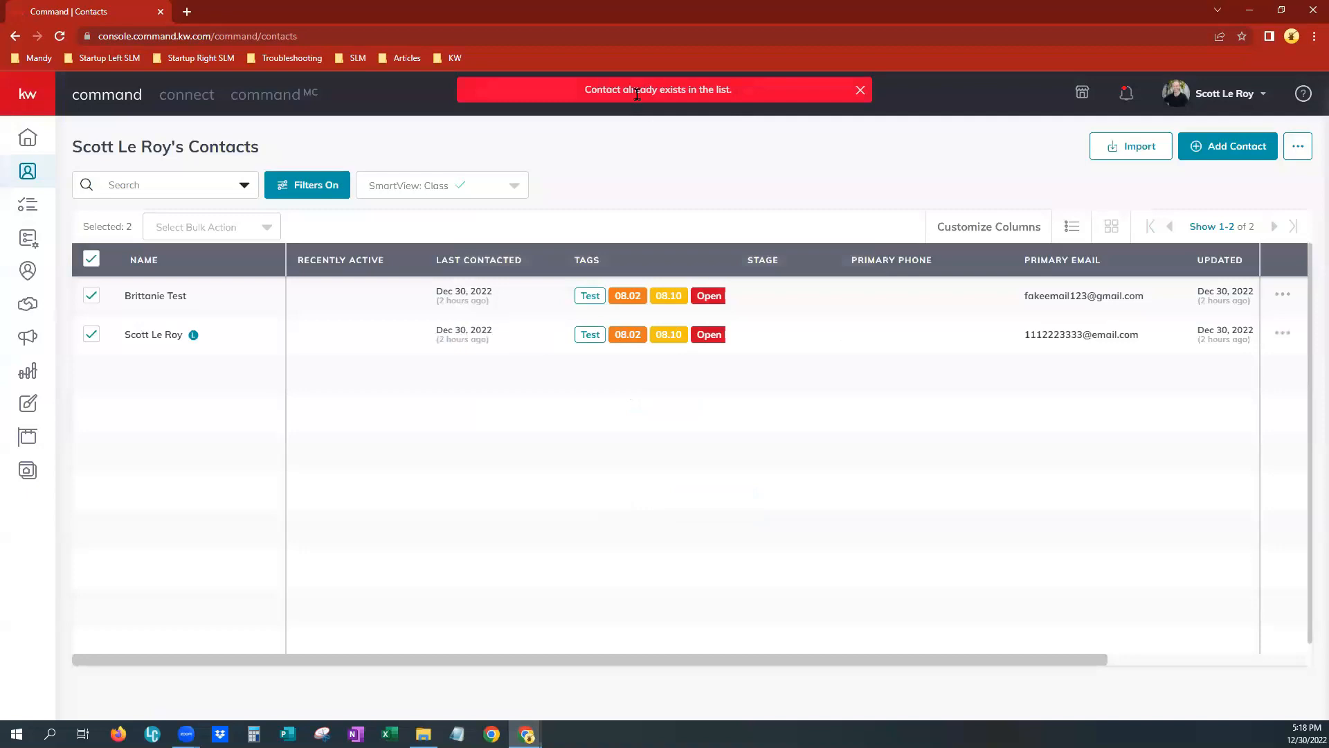
key("ctrl+a")
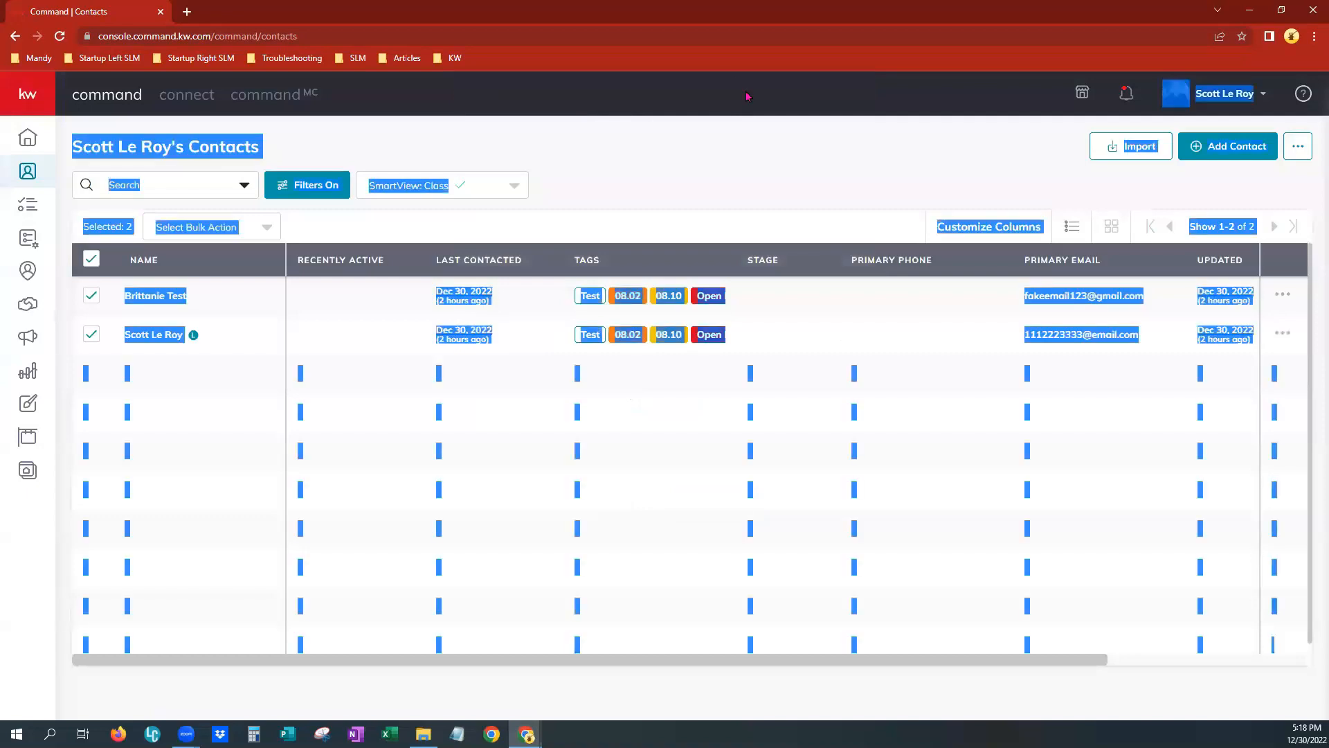
left_click(681, 185)
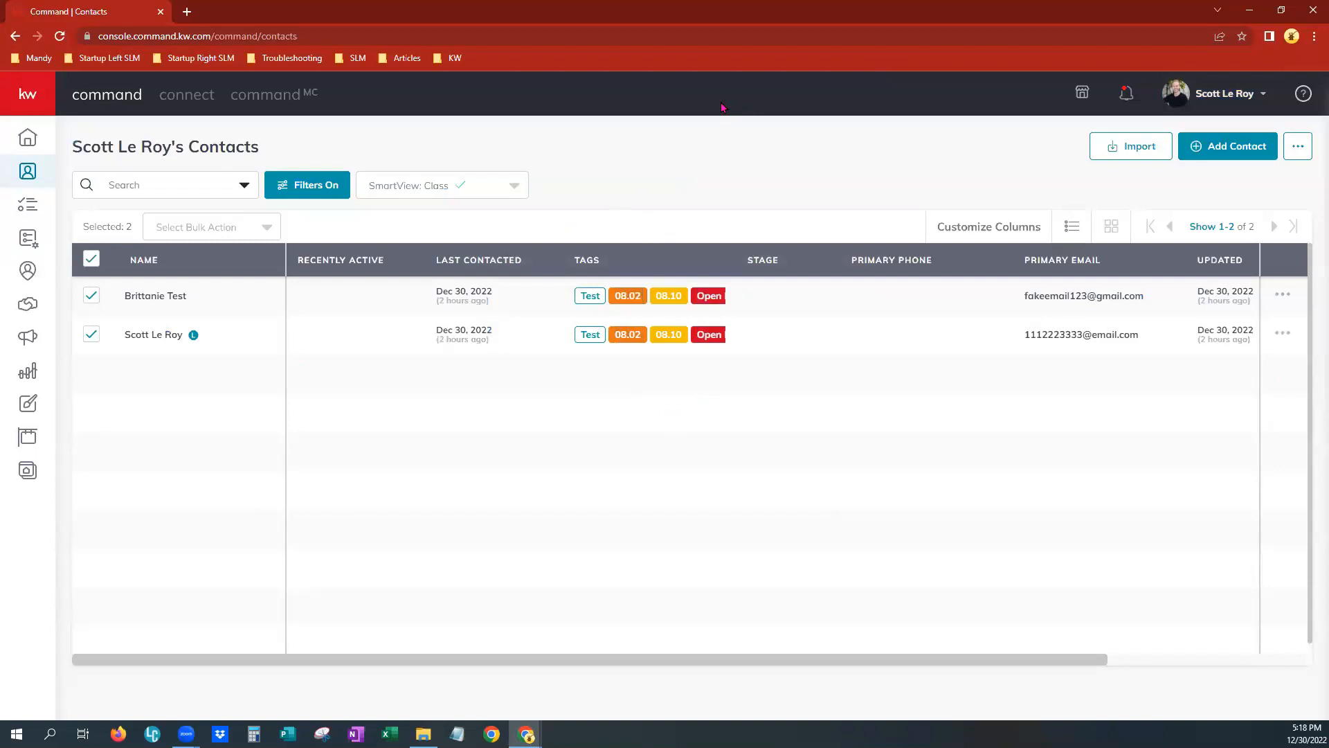
left_click(216, 226)
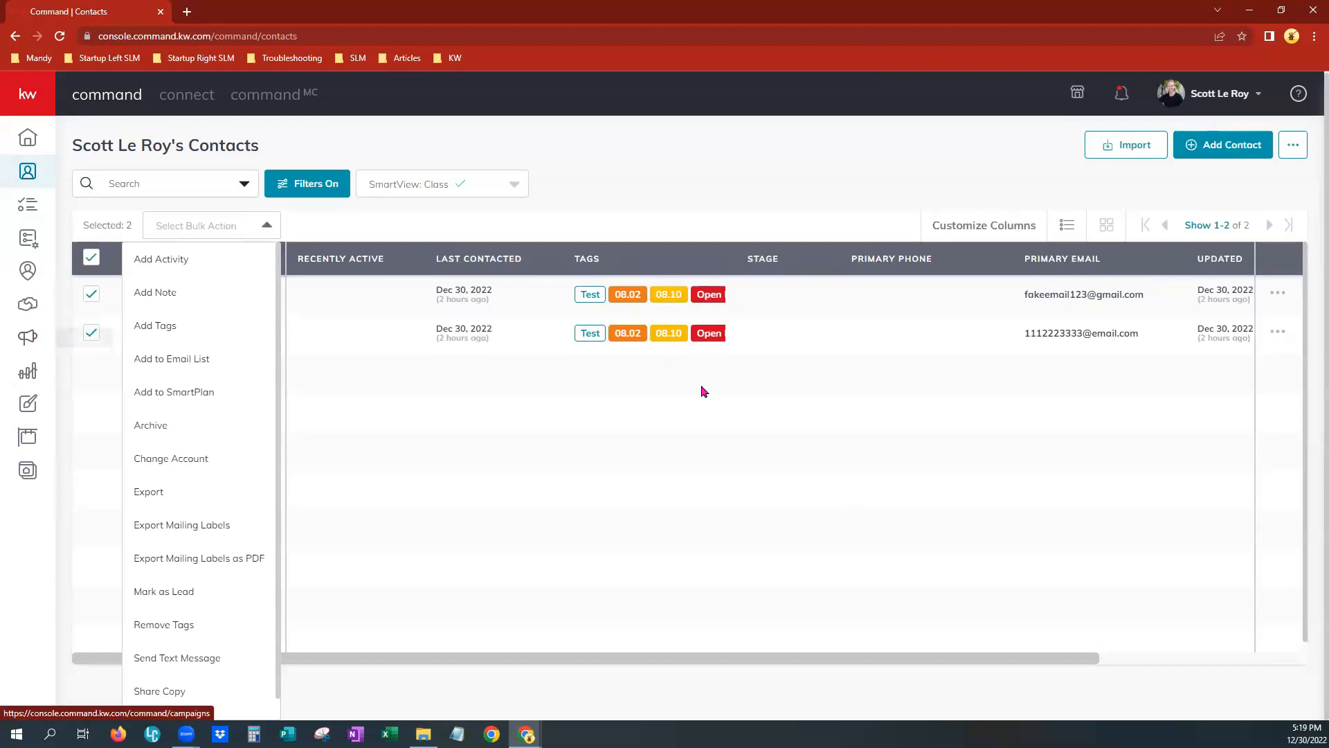
left_click(711, 436)
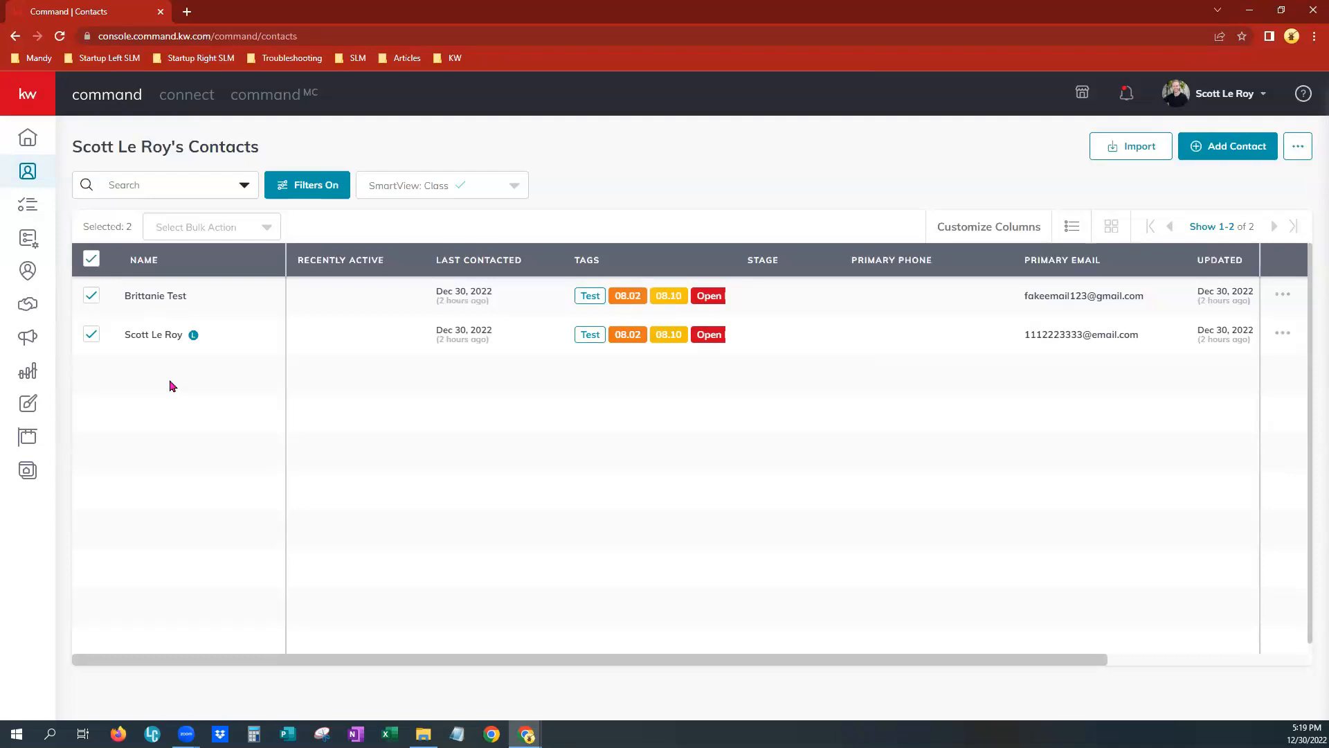
- Bring up the SmartPlans for the two selected contacts and examine the steps of My 36 Touch for Referral Agent Partners
left_click(223, 229)
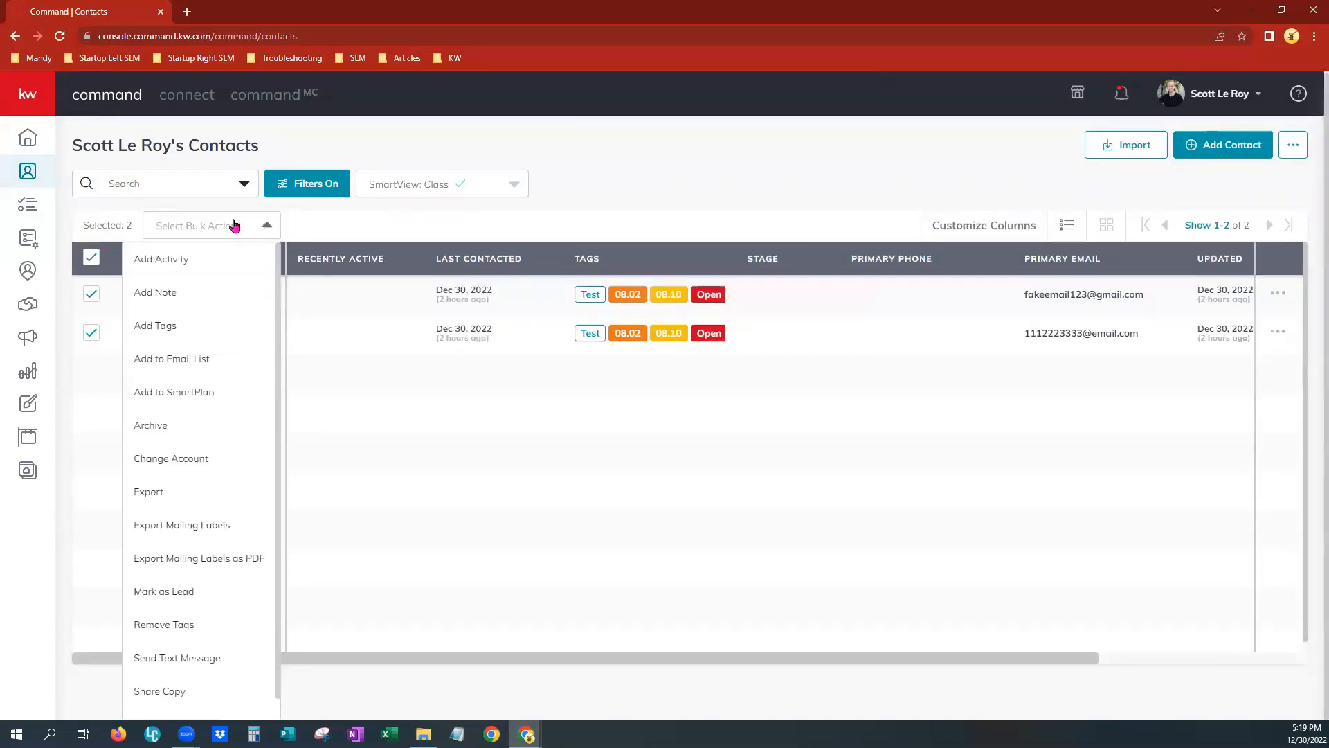
left_click(207, 396)
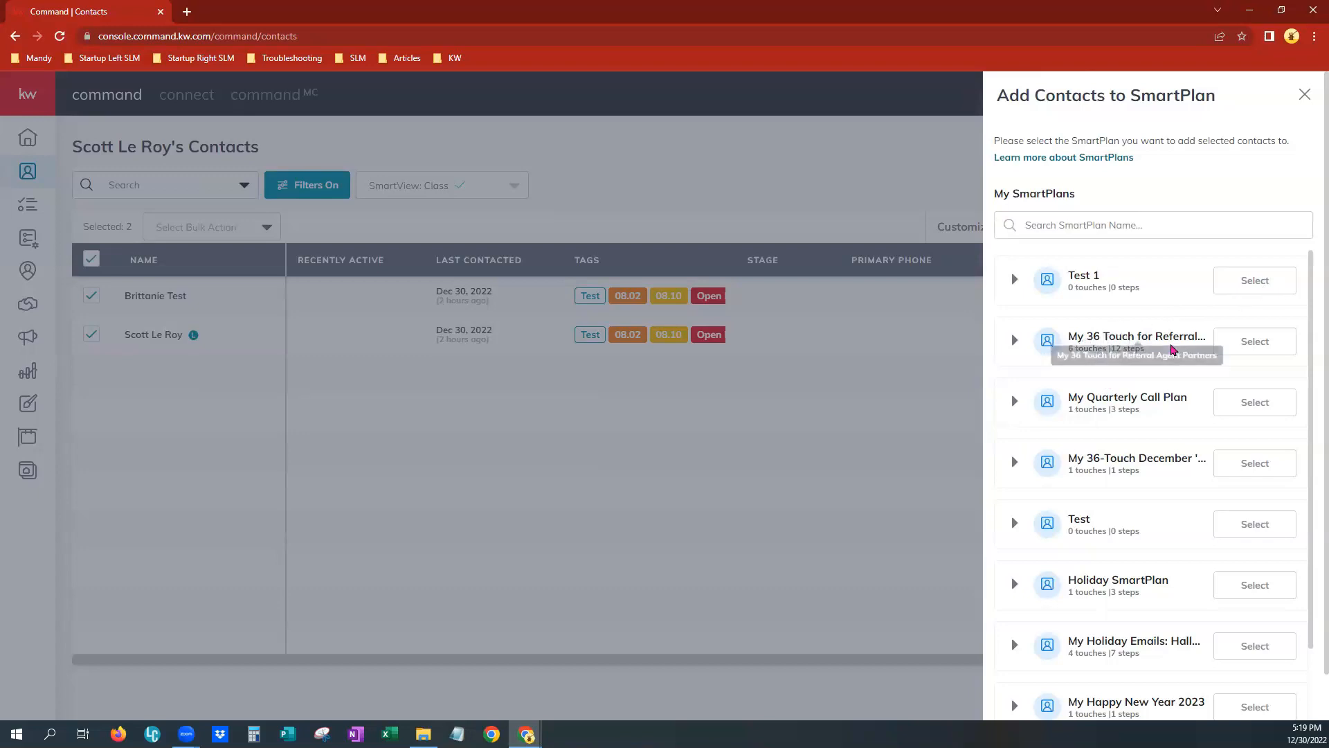
left_click(1015, 341)
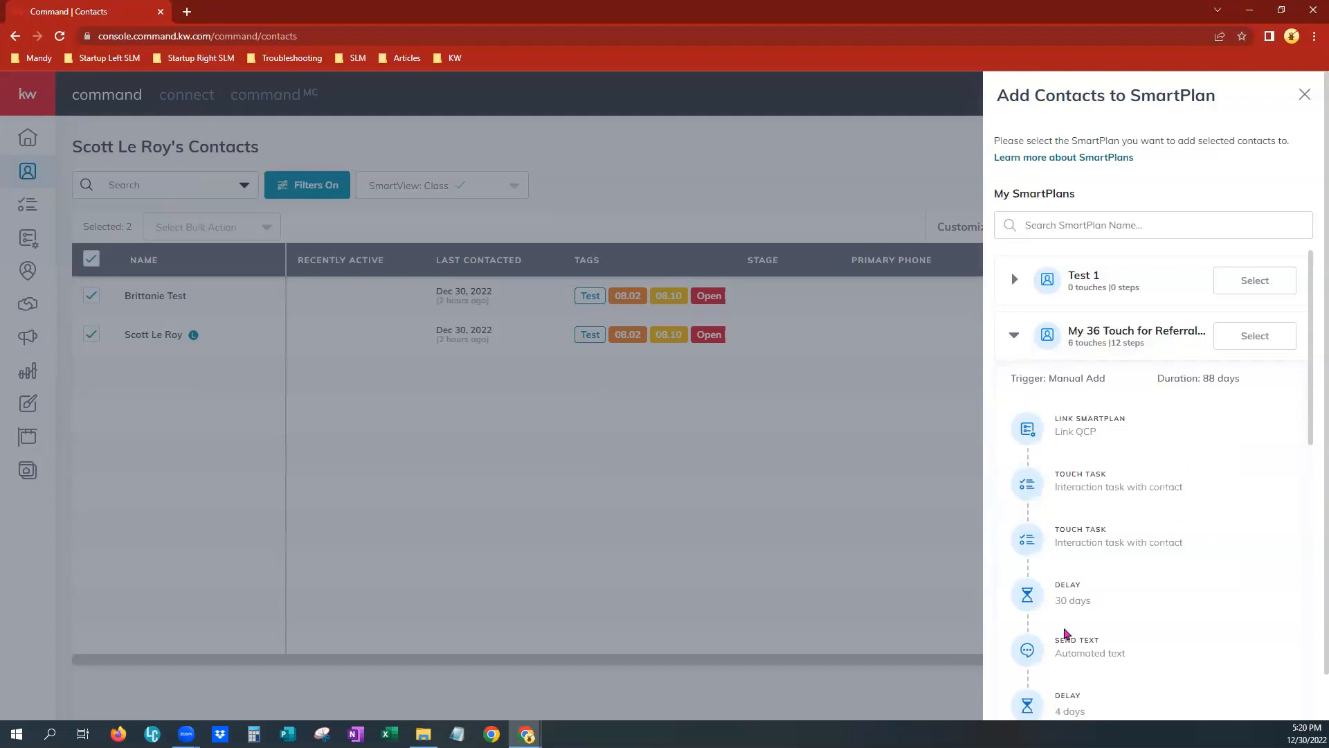
left_click(1014, 337)
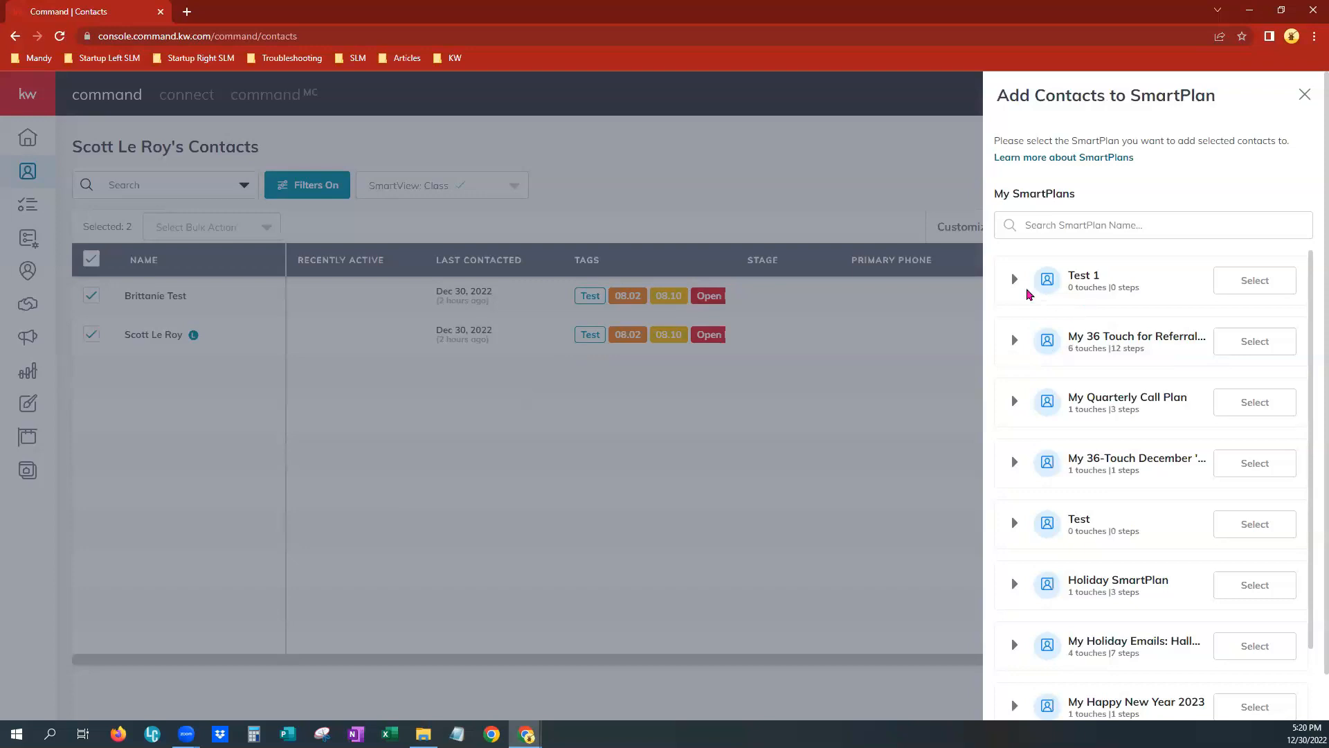
- Review the start options for the Test 1 SmartPlan, choose a staggered start over the next few days, and cancel the enrollment
left_click(1266, 285)
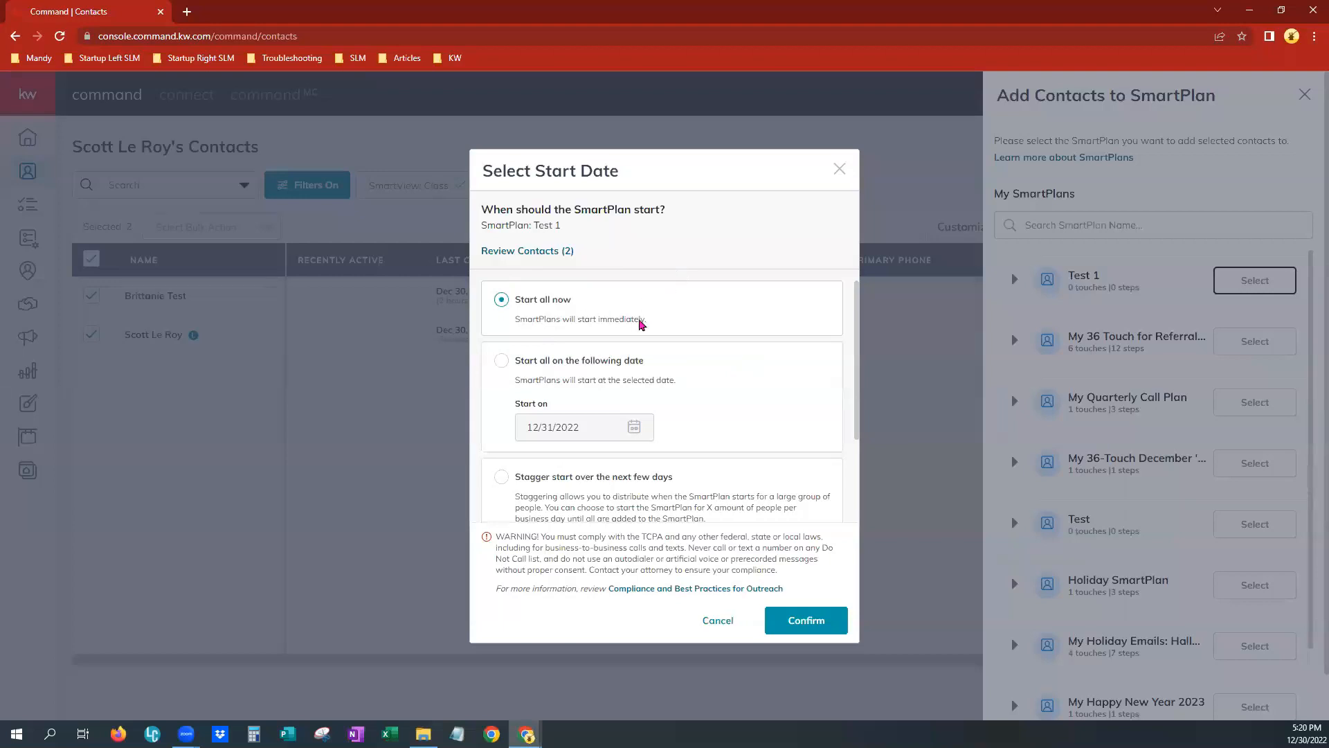
scroll(748, 493, "down", 2)
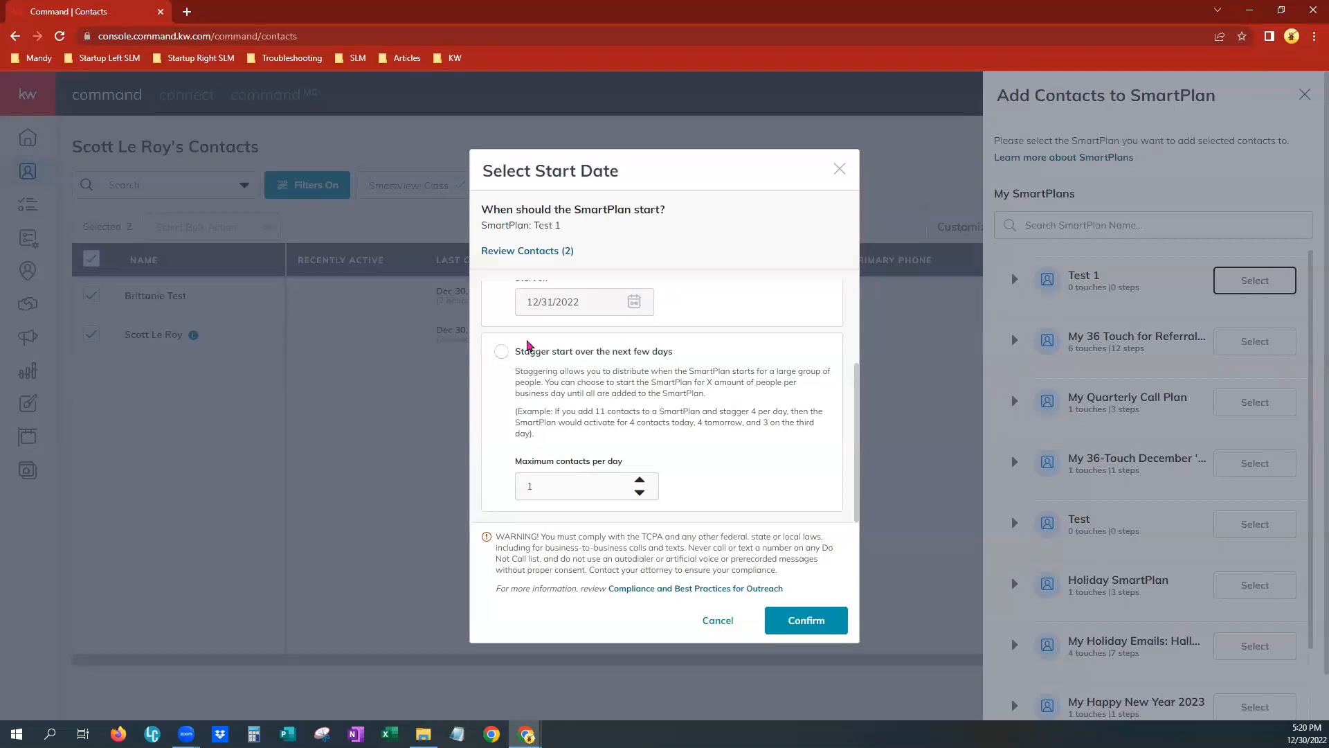
left_click(502, 354)
left_click(641, 491)
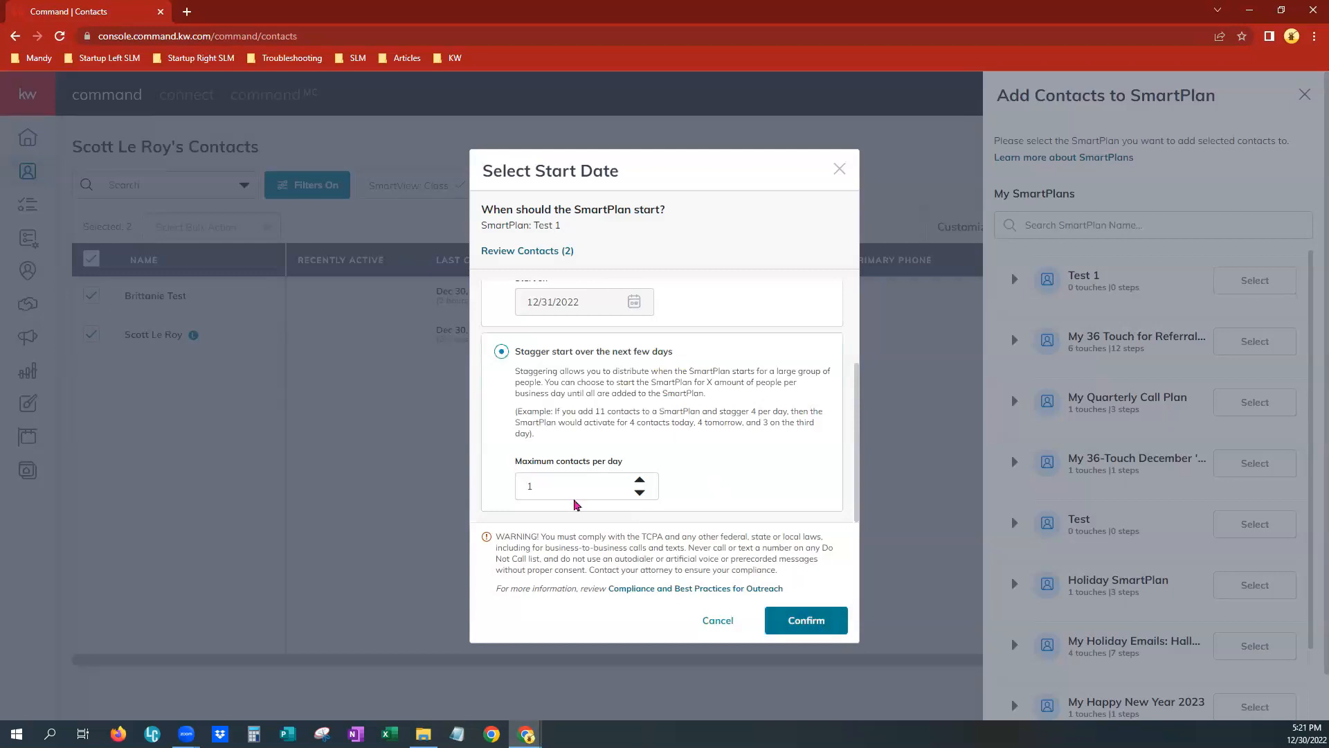
scroll(697, 365, "up", 1)
scroll(696, 365, "up", 3)
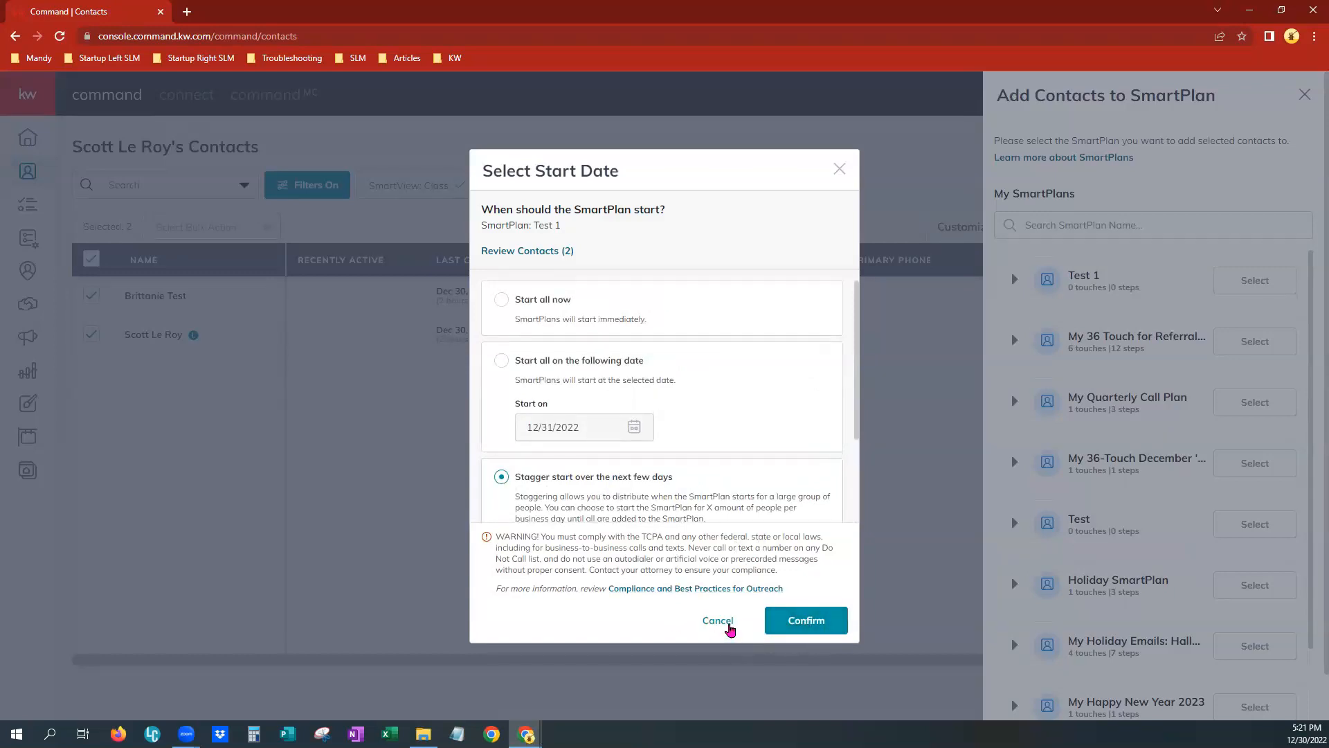
left_click(717, 620)
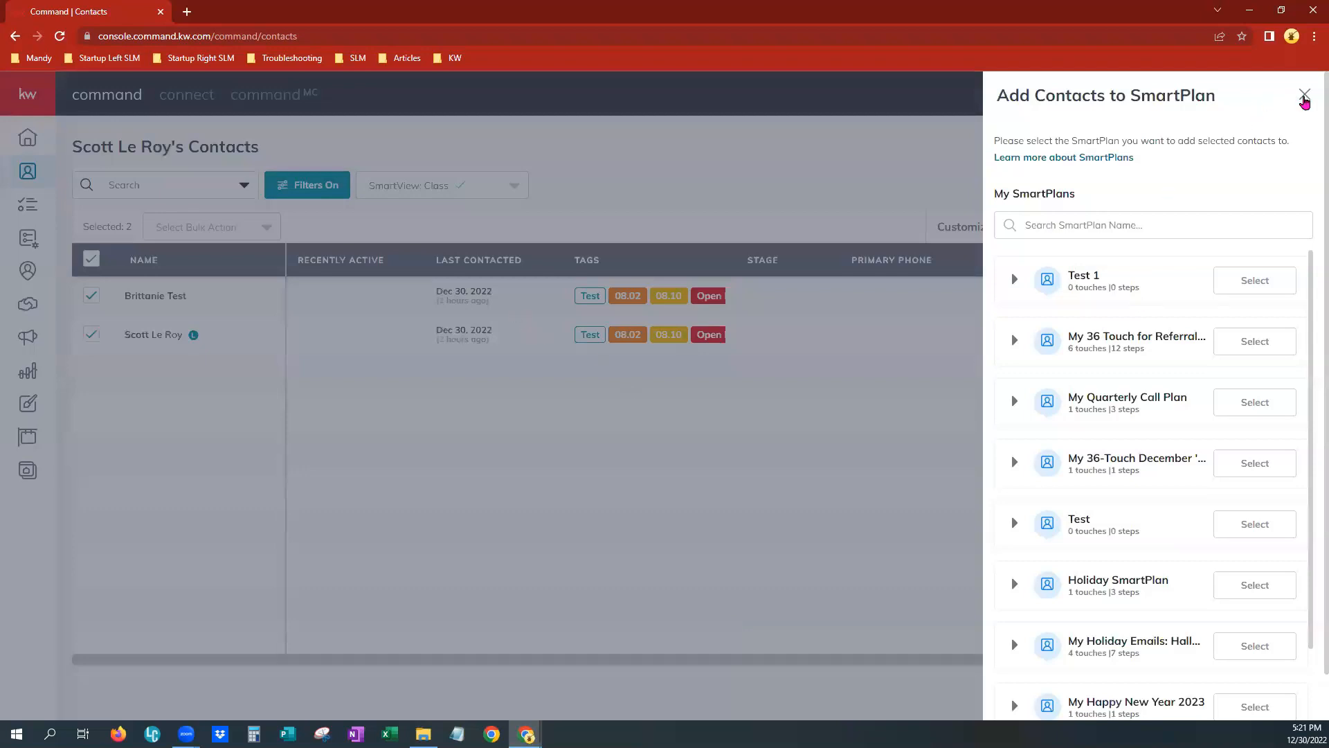
- Leave the SmartPlan selection and review the bulk actions available for the two selected contacts
left_click(1305, 97)
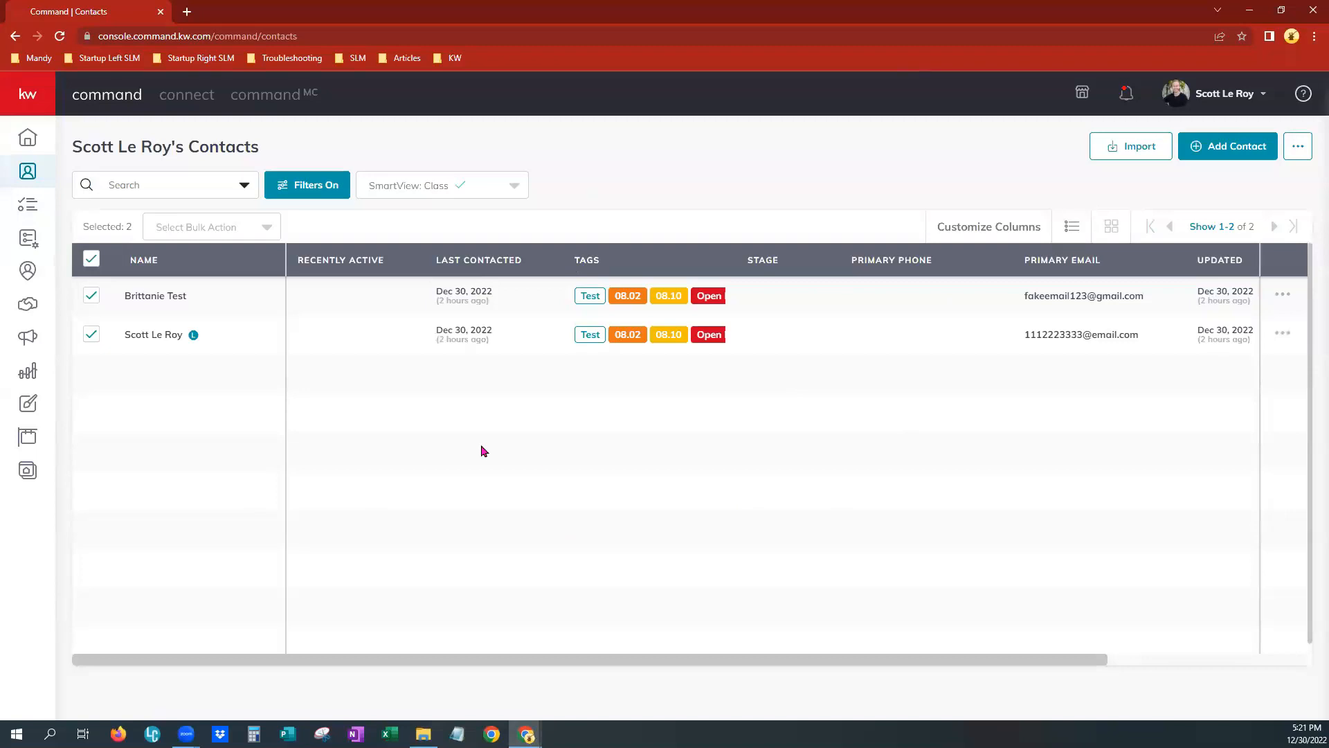
left_click(248, 227)
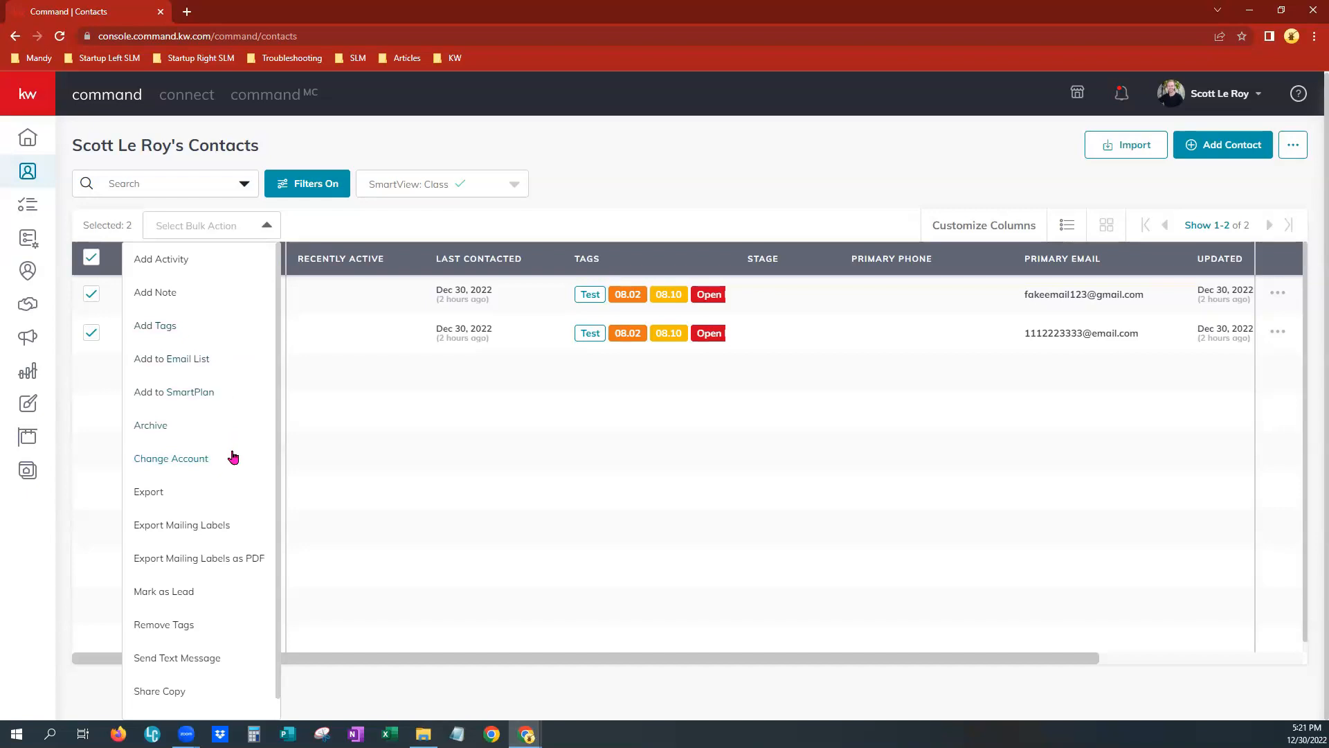
scroll(233, 457, "down", 1)
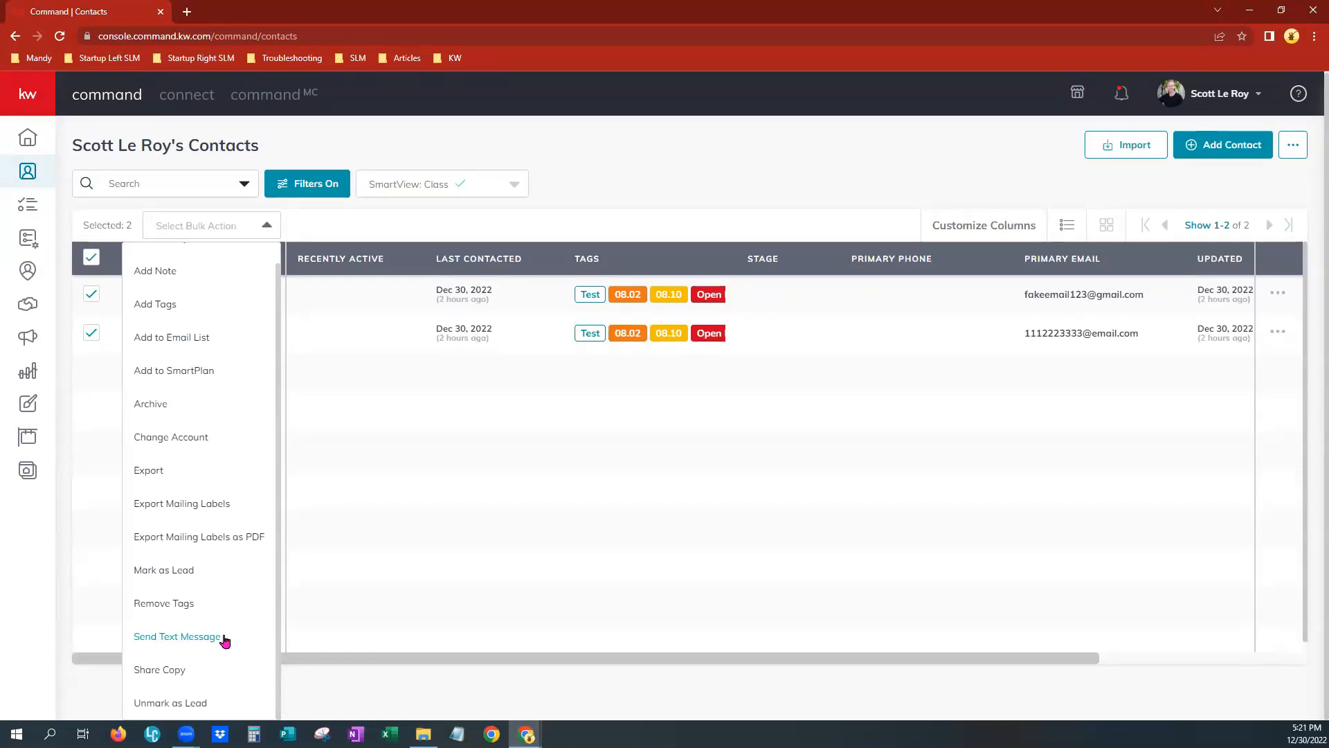
left_click(497, 507)
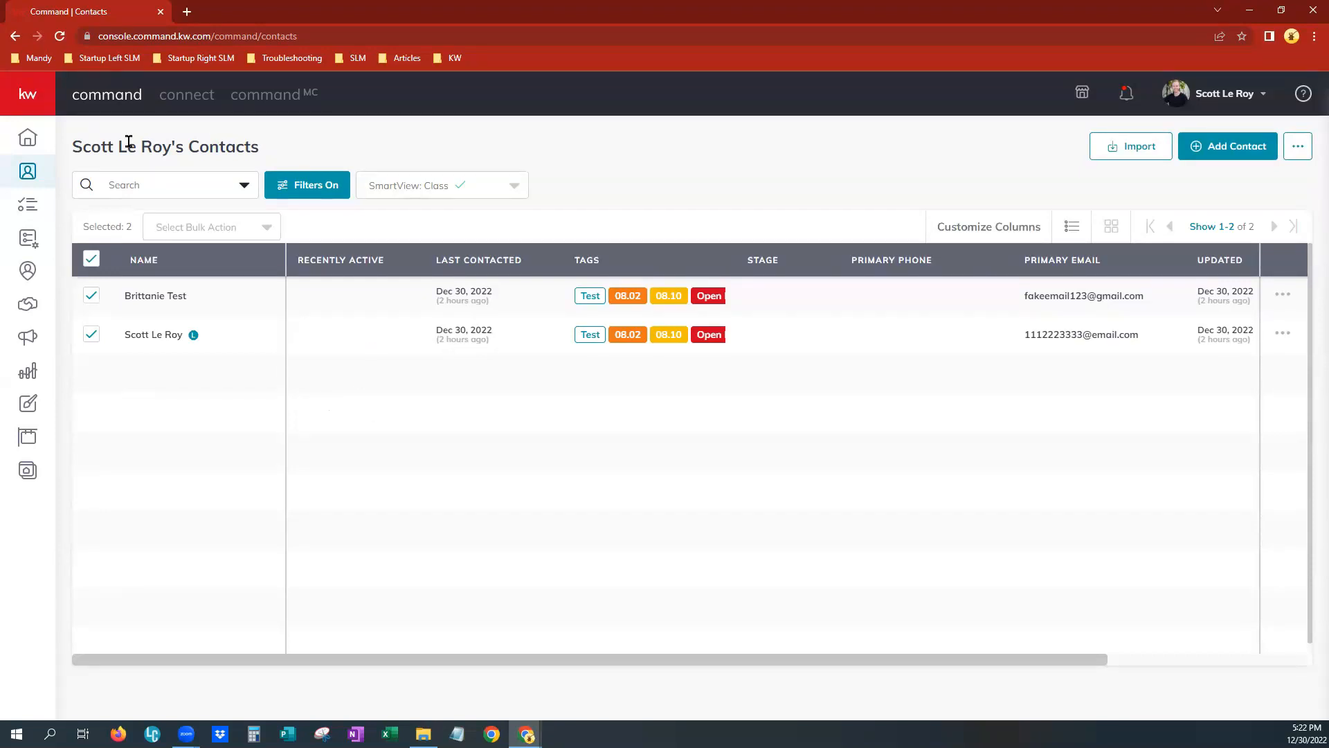
- Bring up the email lists in Campaigns, look over the MailChimp lists, and switch back to the Command Email lists
left_click(32, 344)
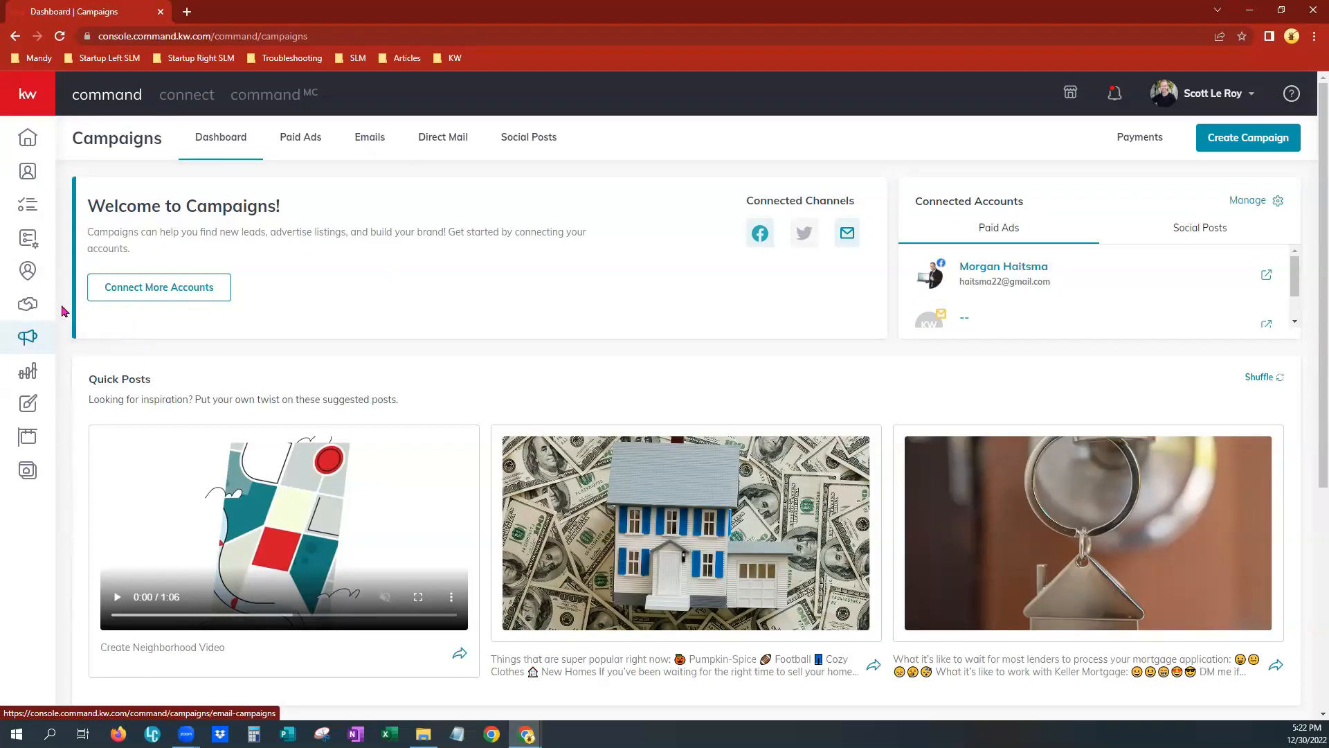
left_click(371, 143)
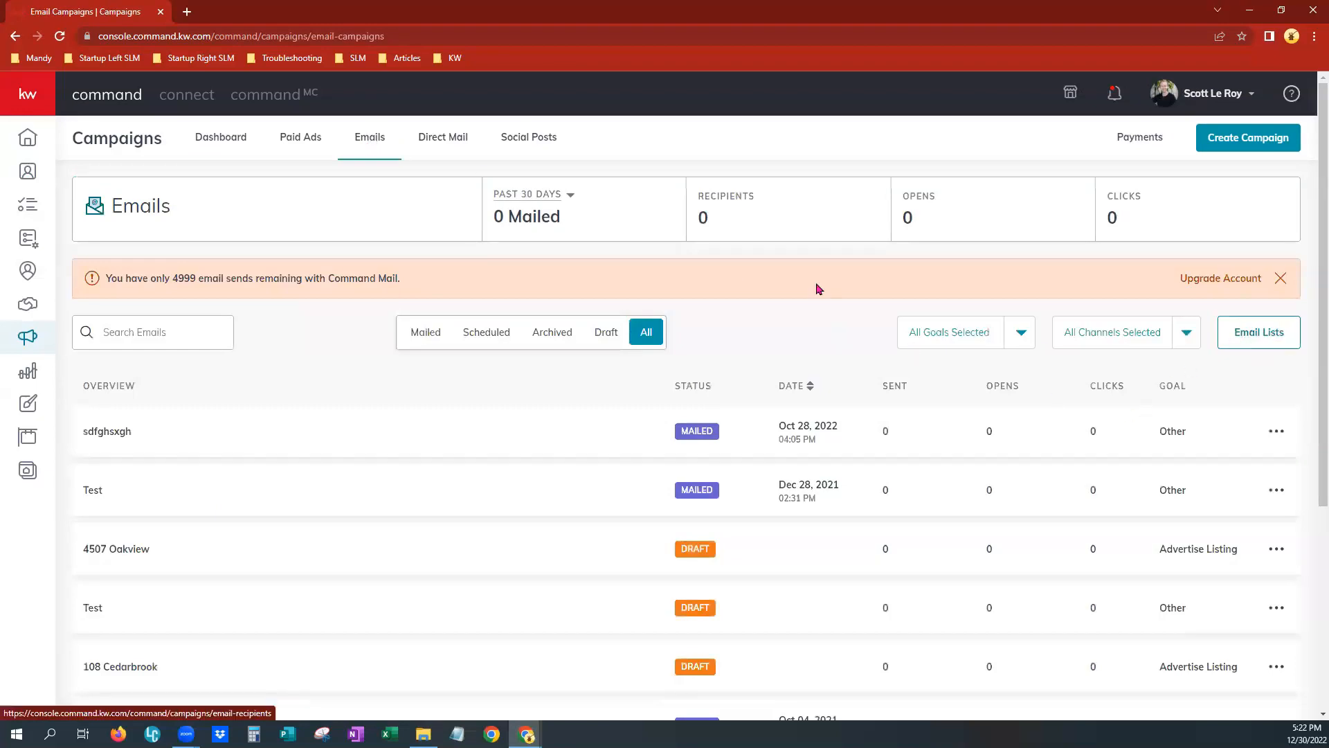
left_click(1224, 338)
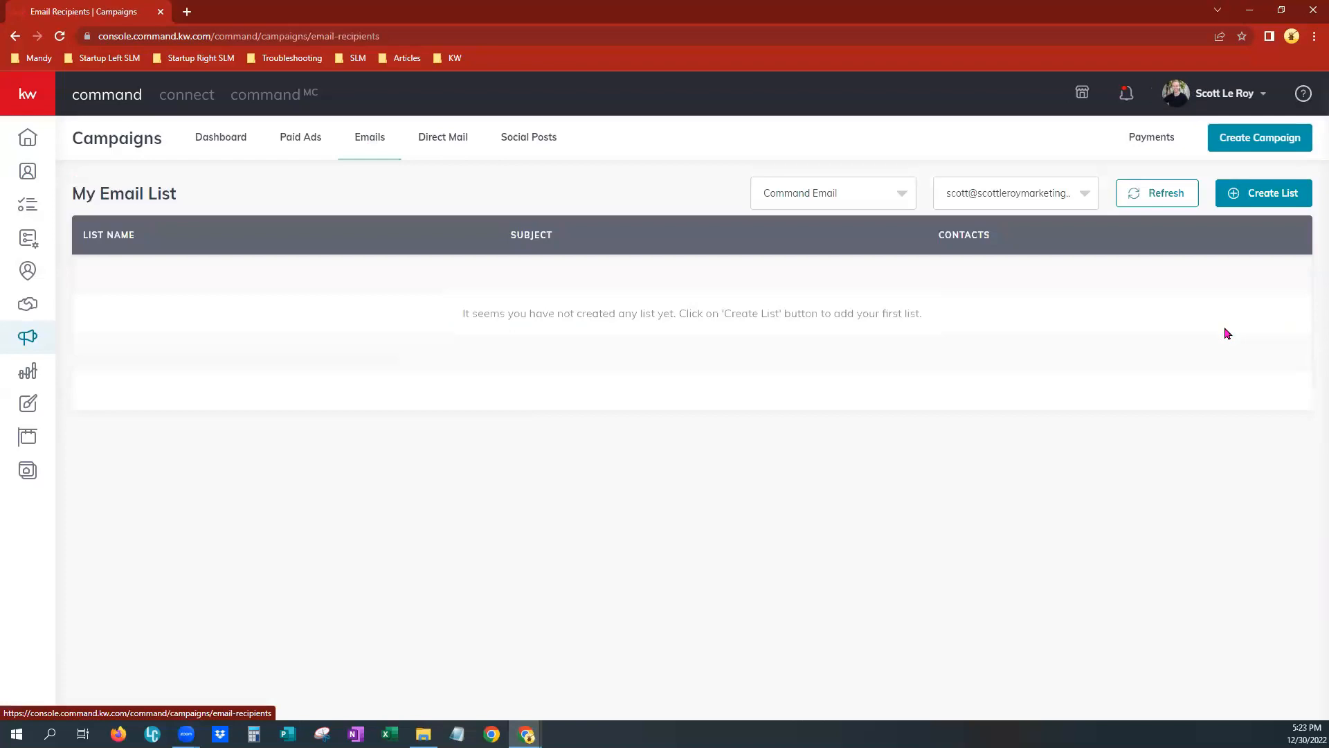
left_click(874, 196)
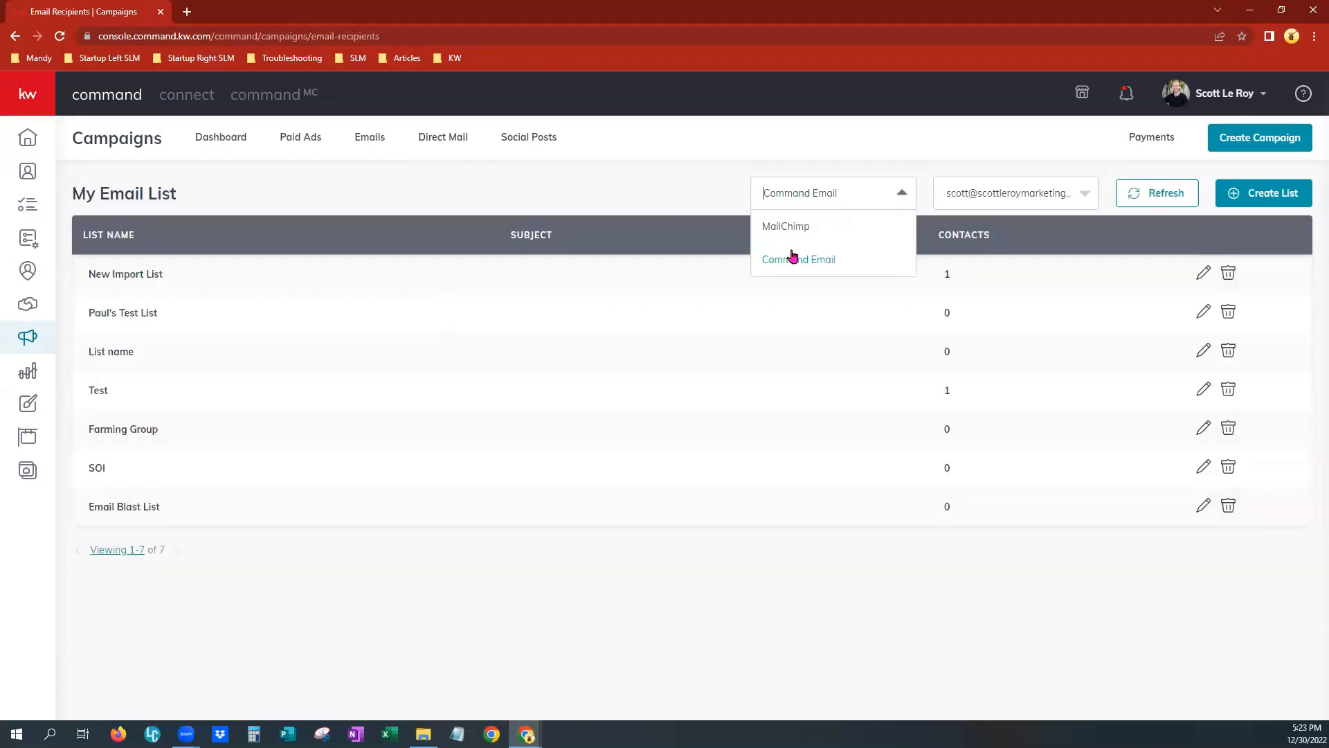
left_click(793, 228)
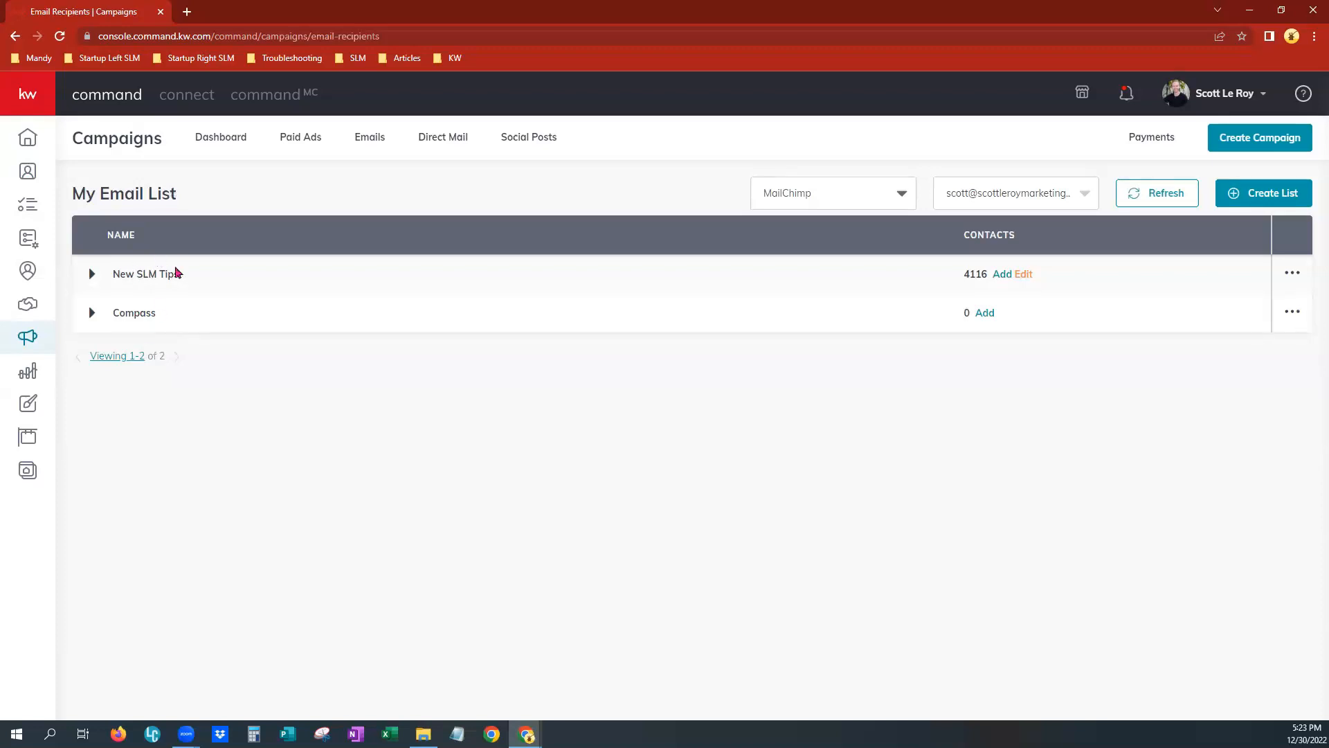
left_click(871, 202)
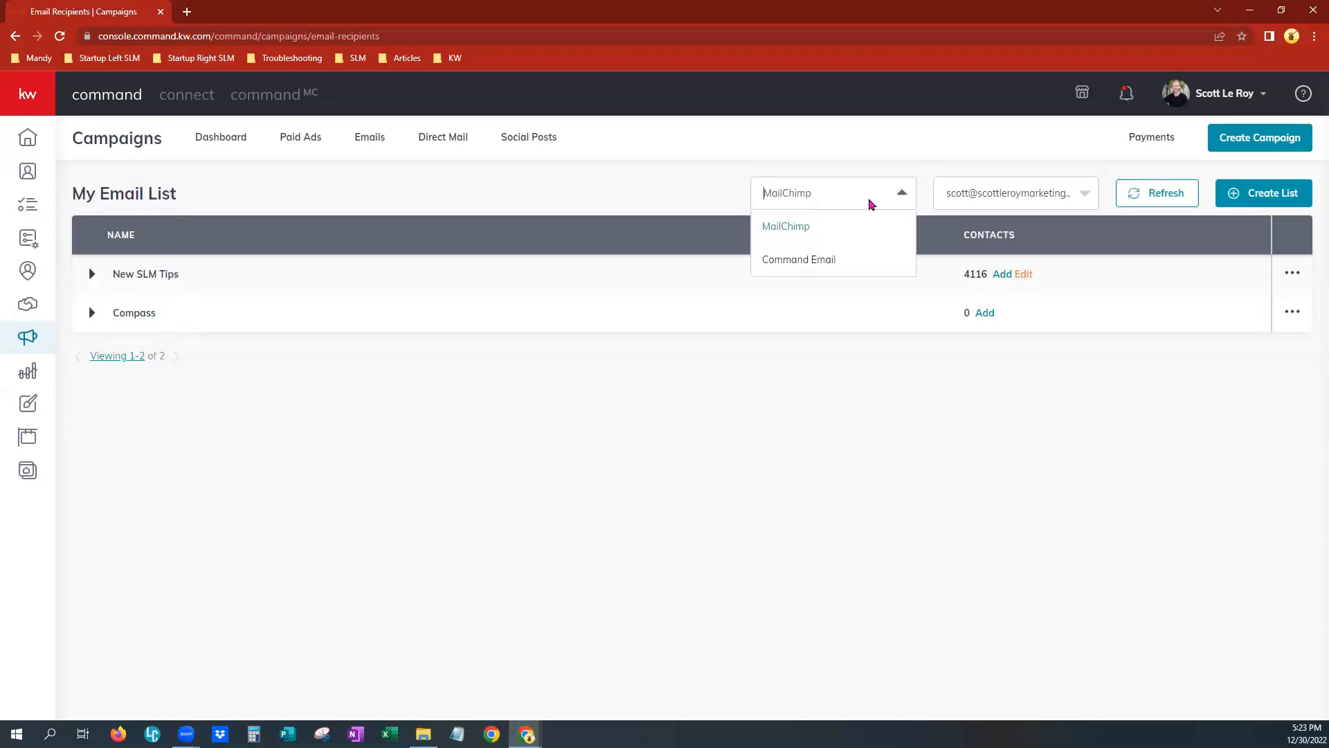
left_click(842, 260)
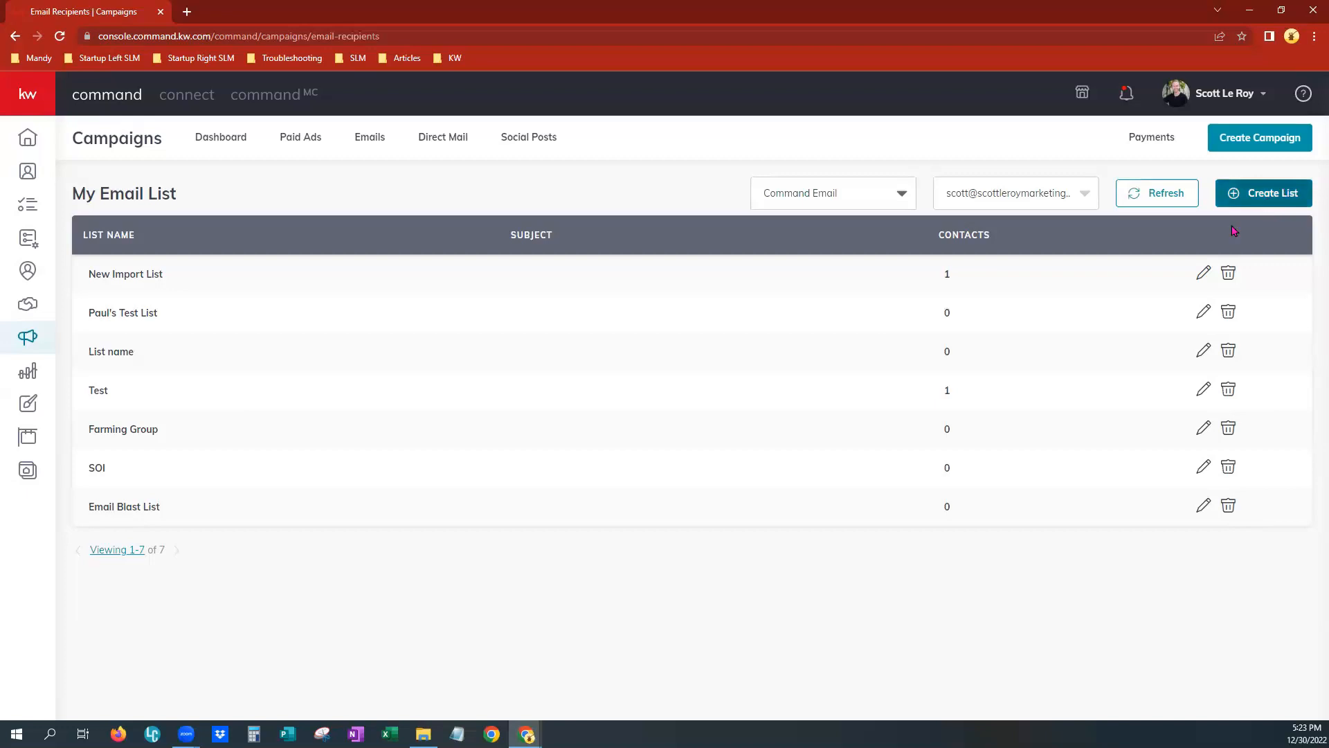
- Edit New Import List and filter its available contacts by the open house tag
left_click(1202, 274)
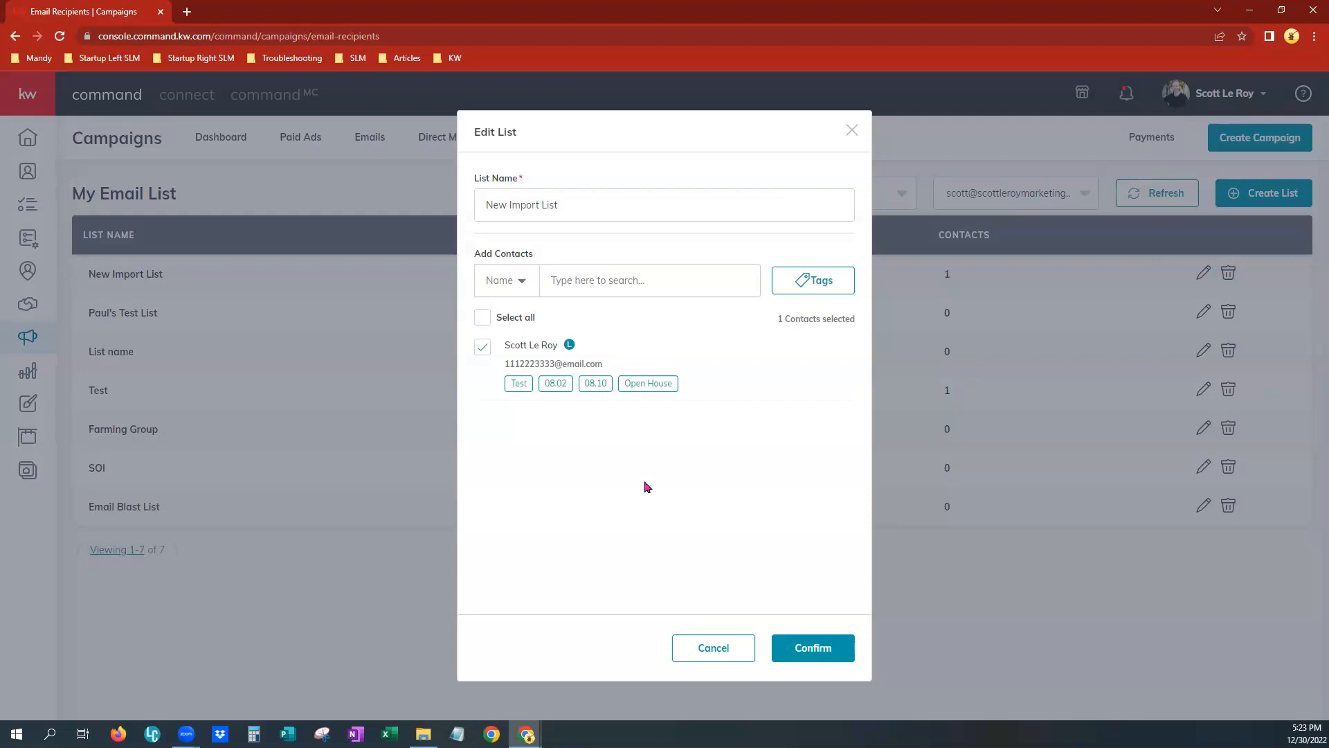
left_click(507, 284)
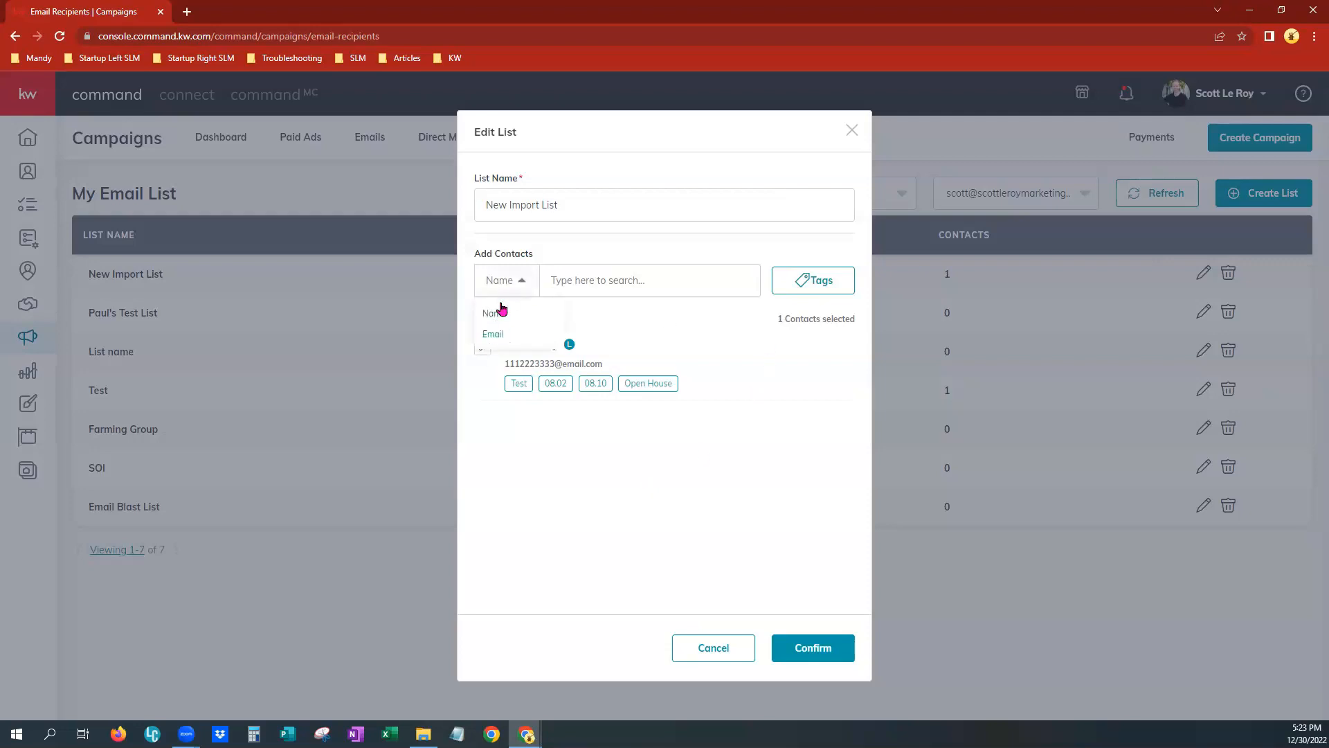
left_click(813, 278)
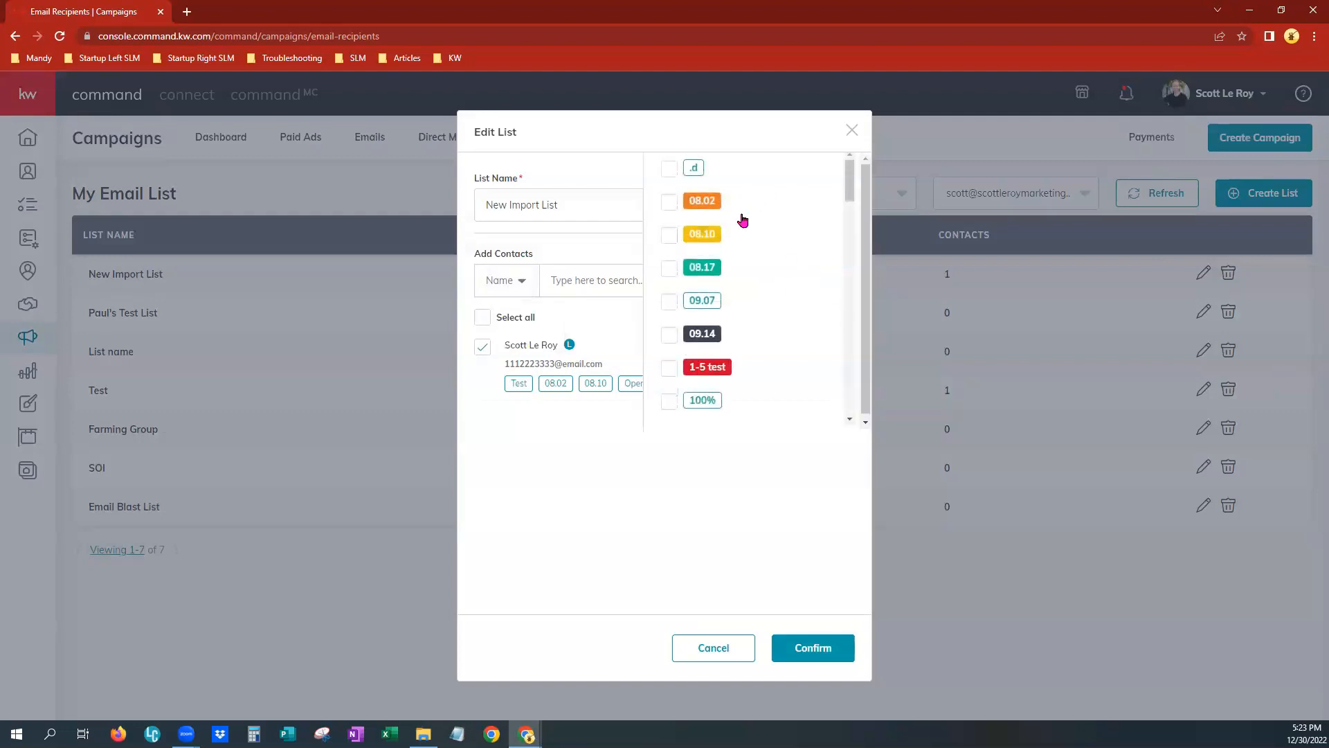
left_click_drag(850, 188, 828, 418)
left_click(761, 405)
scroll(846, 378, "down", 10)
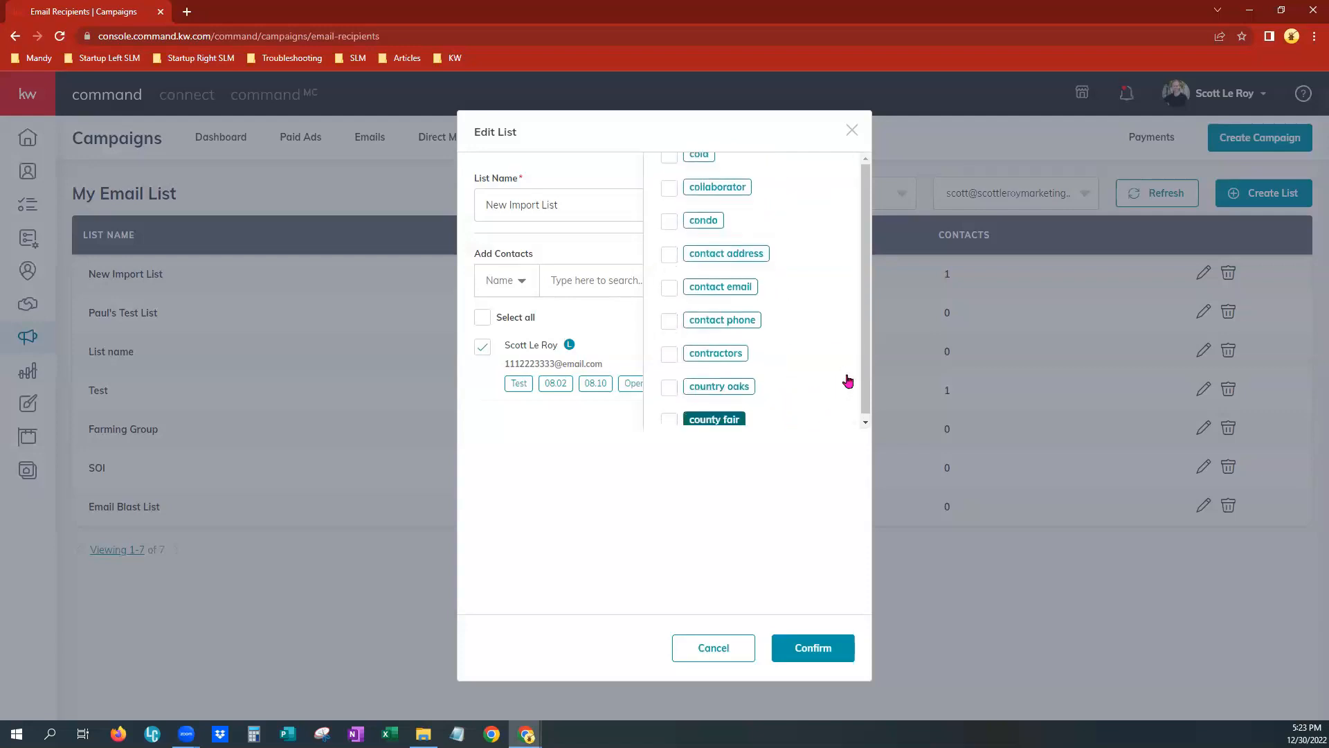
scroll(853, 366, "down", 5)
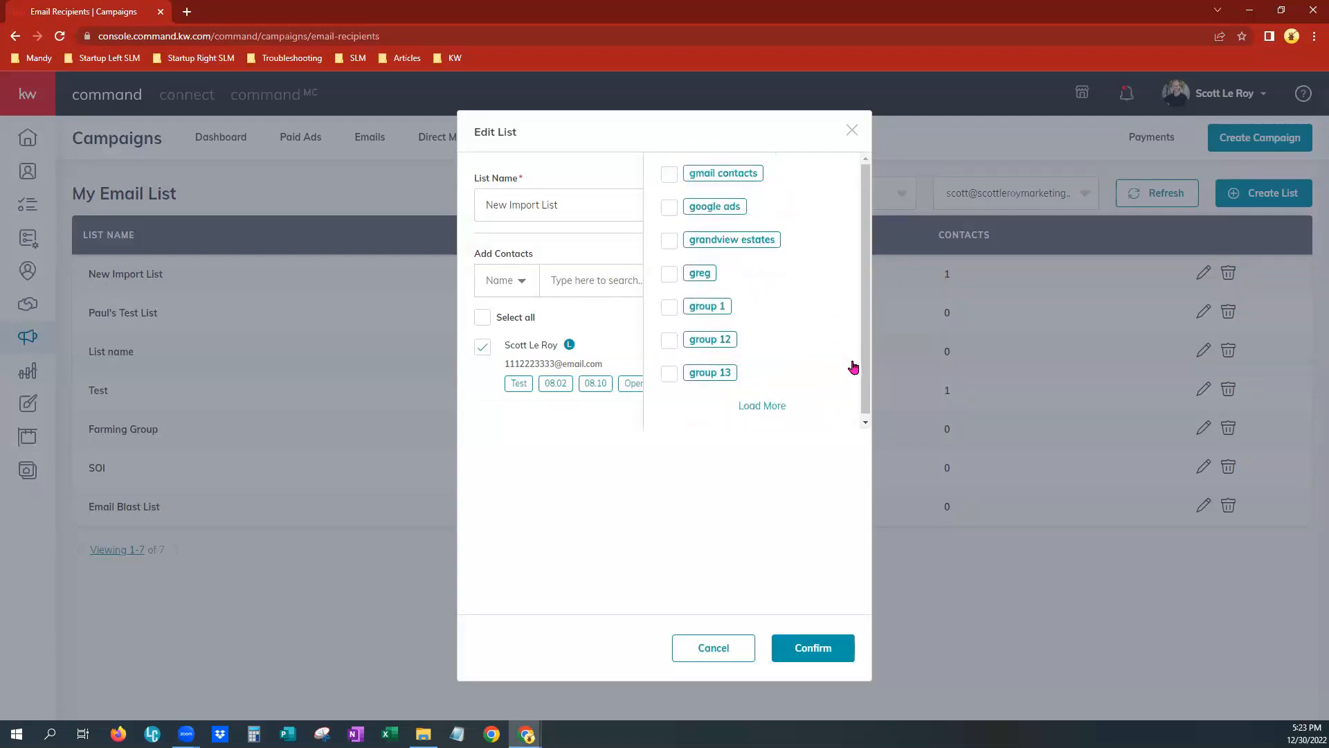
left_click(778, 407)
scroll(779, 373, "down", 5)
left_click(736, 409)
scroll(759, 385, "down", 10)
scroll(765, 370, "up", 5)
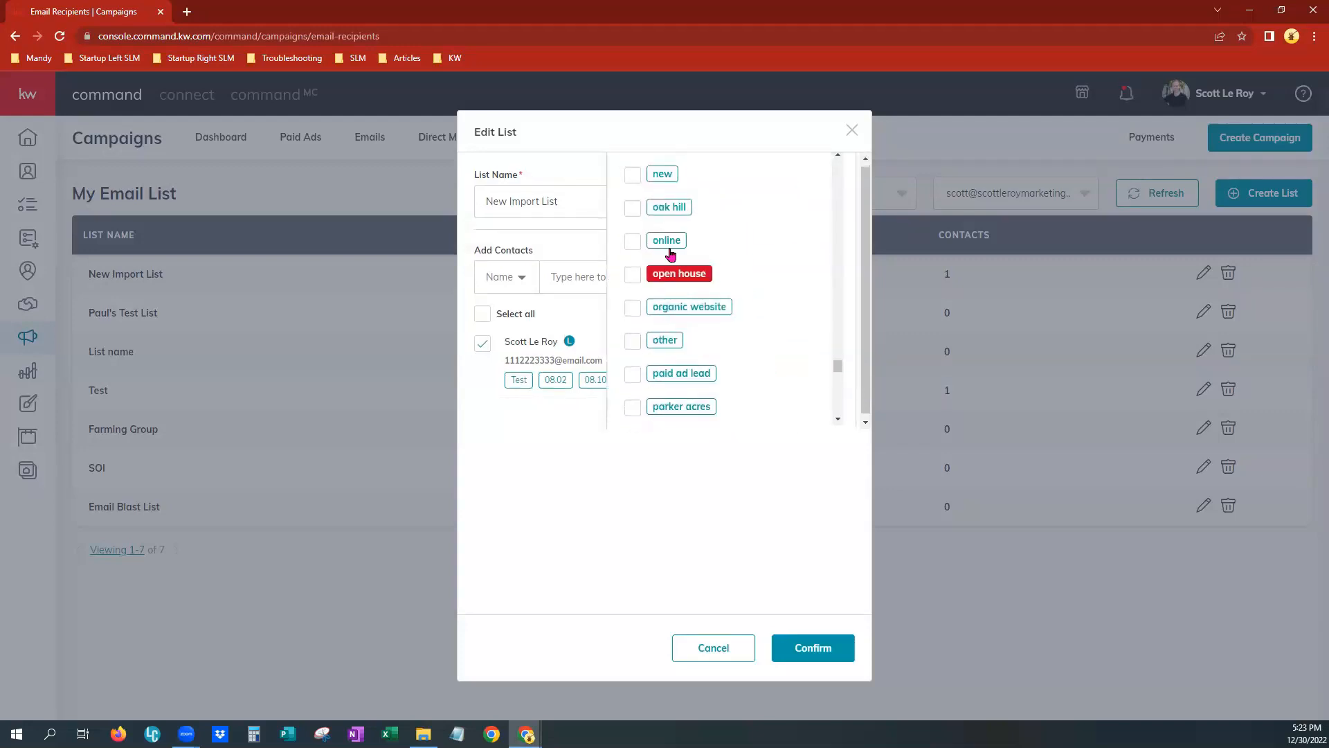
left_click(632, 355)
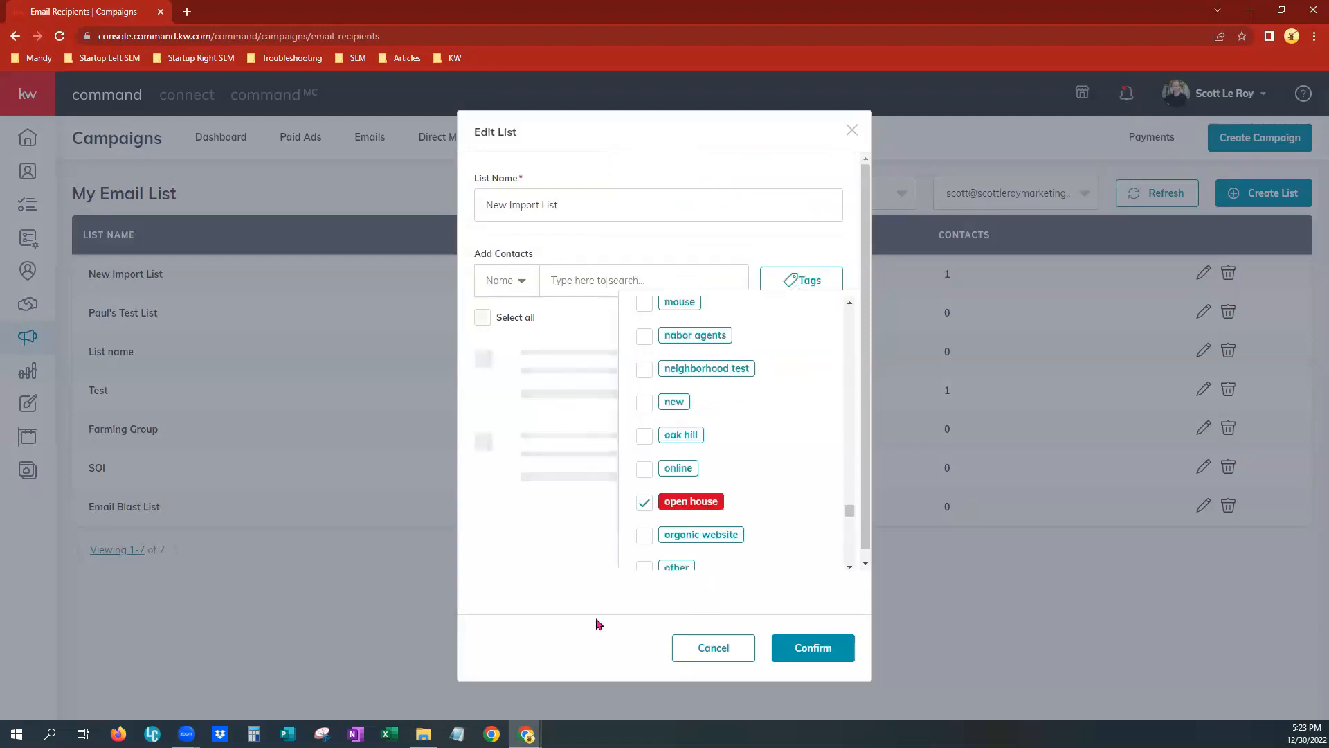
left_click(559, 529)
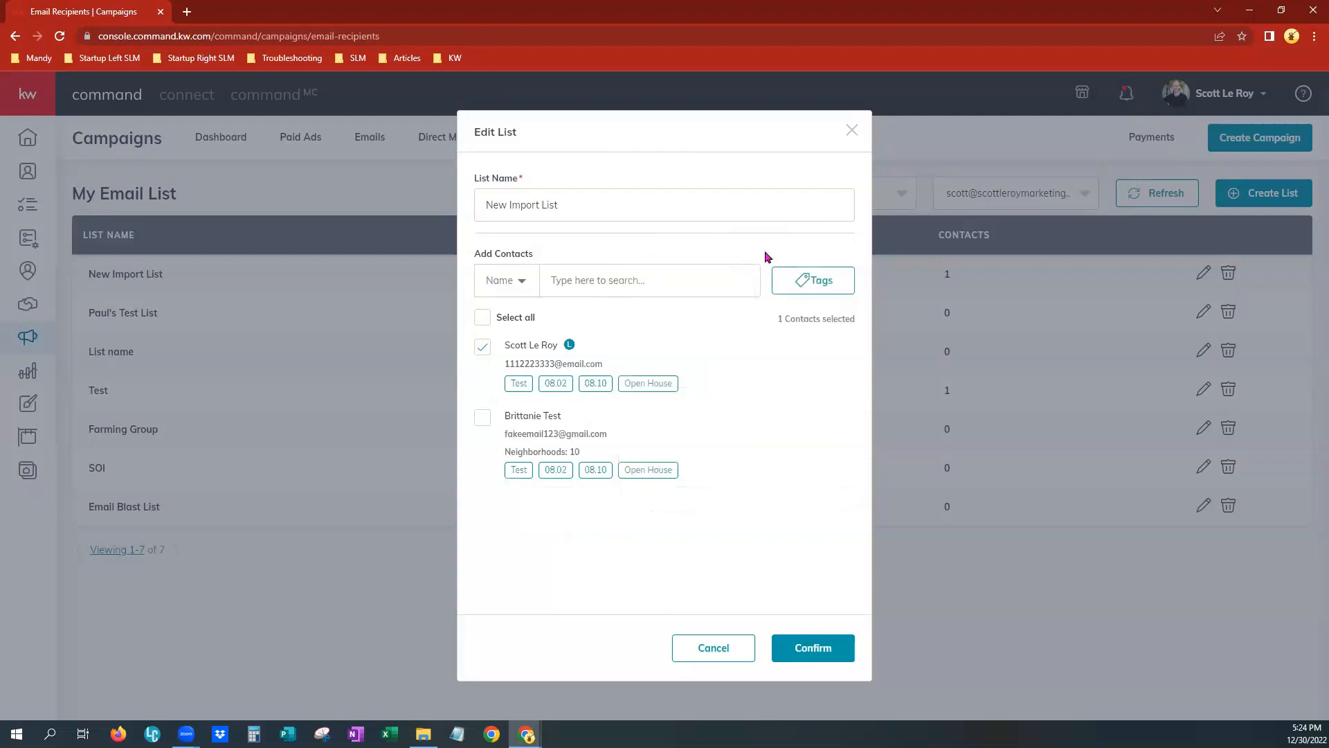
- Select all the tag-filtered contacts and save them to New Import List
left_click(484, 418)
left_click(483, 320)
left_click(820, 648)
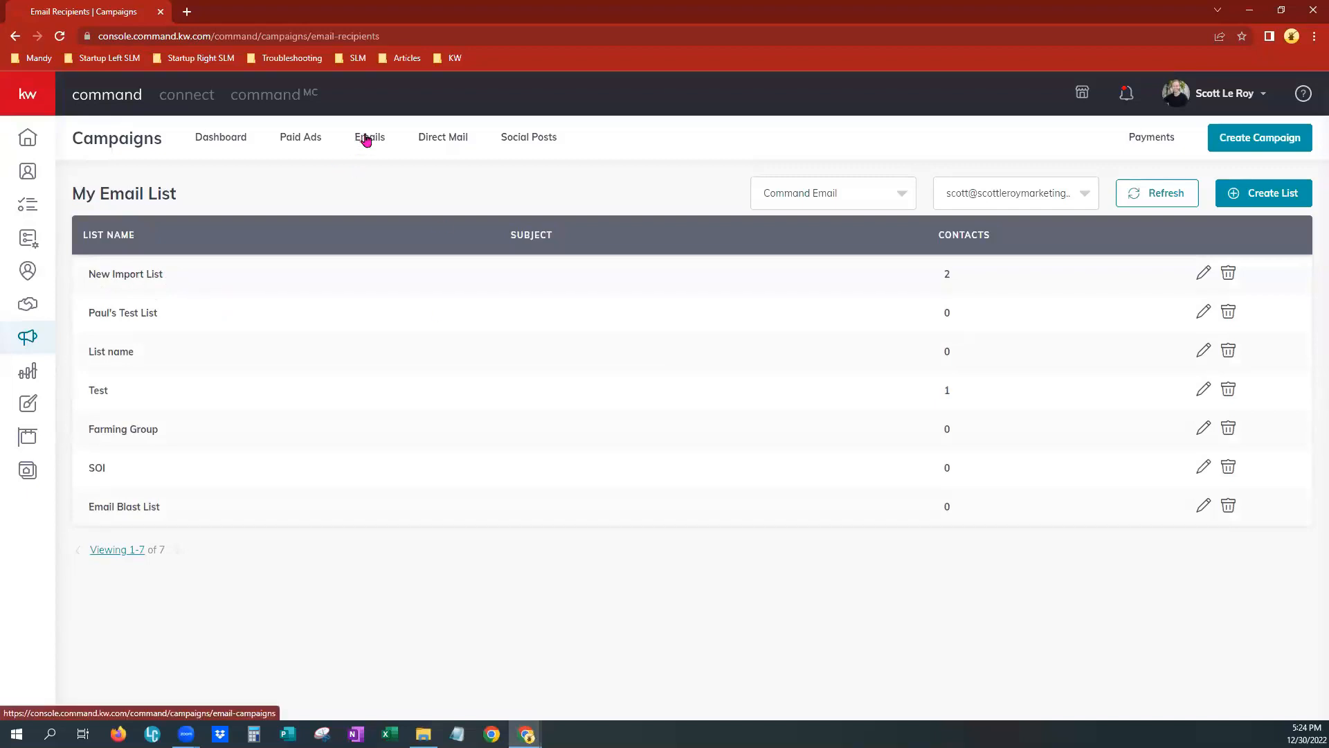
- Create an email campaign named Open House with the Brand Awareness goal, running through Command Email
left_click(1272, 137)
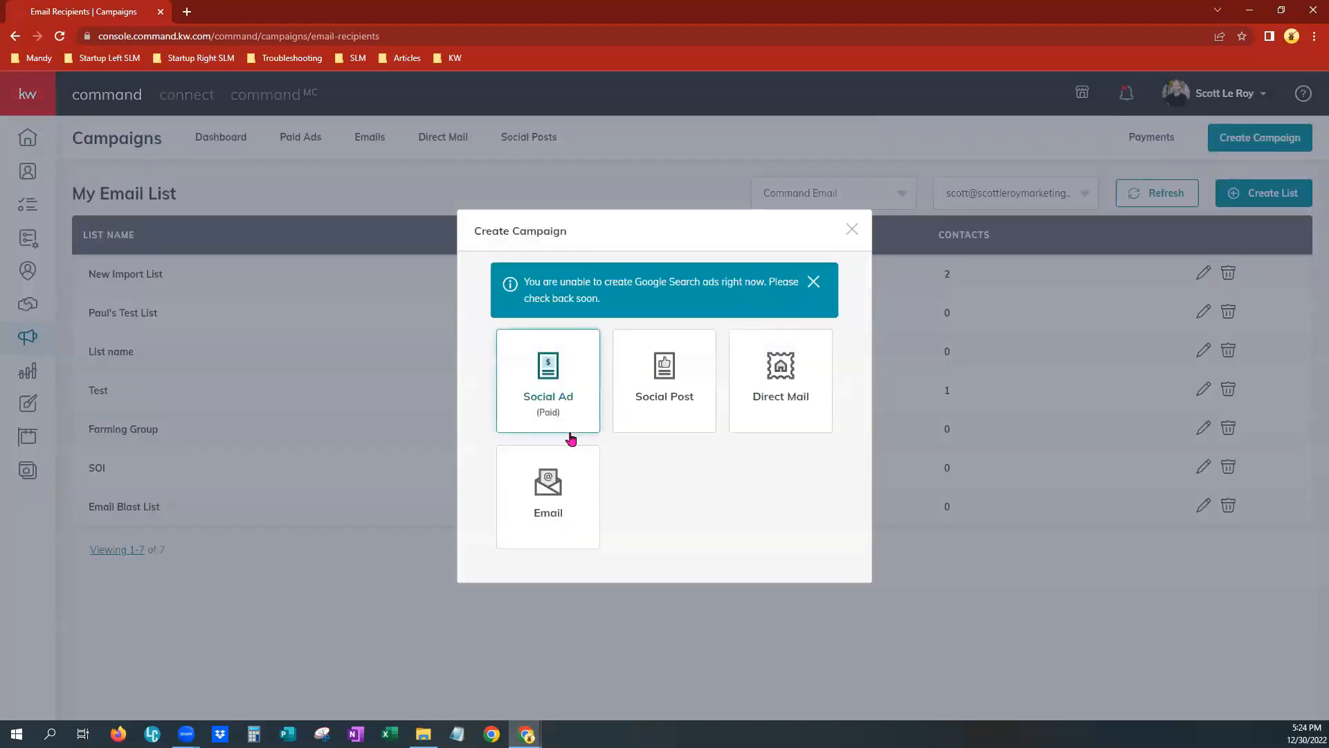
left_click(586, 494)
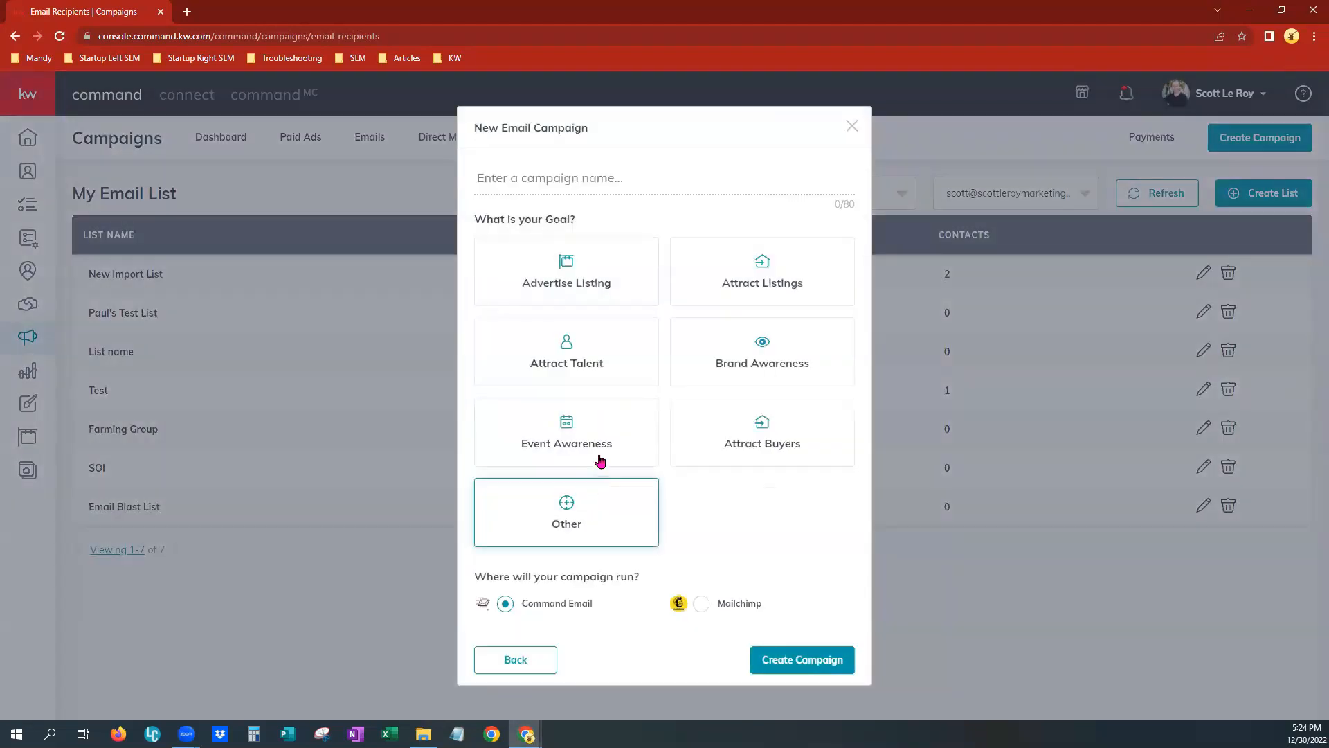
left_click_drag(589, 442, 762, 351)
left_click(762, 352)
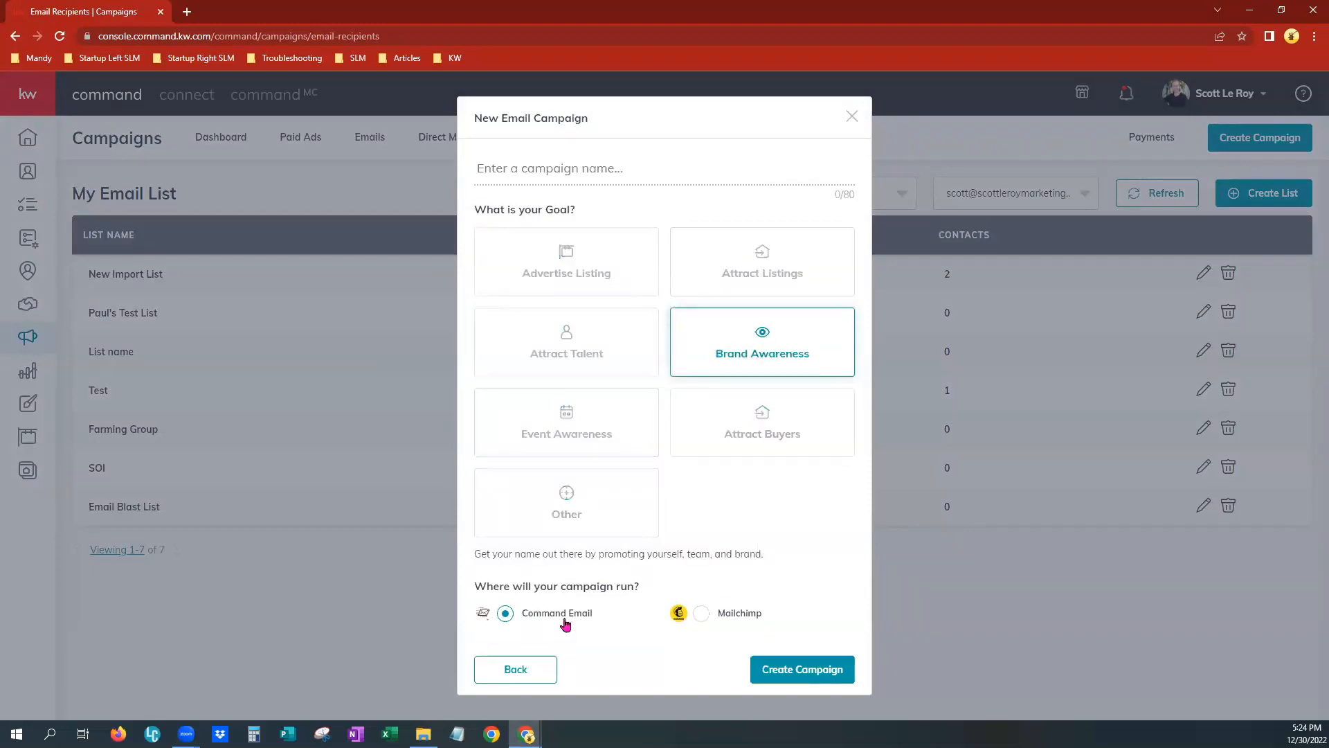
left_click(789, 672)
left_click(541, 181)
type("Opwn")
left_click(795, 677)
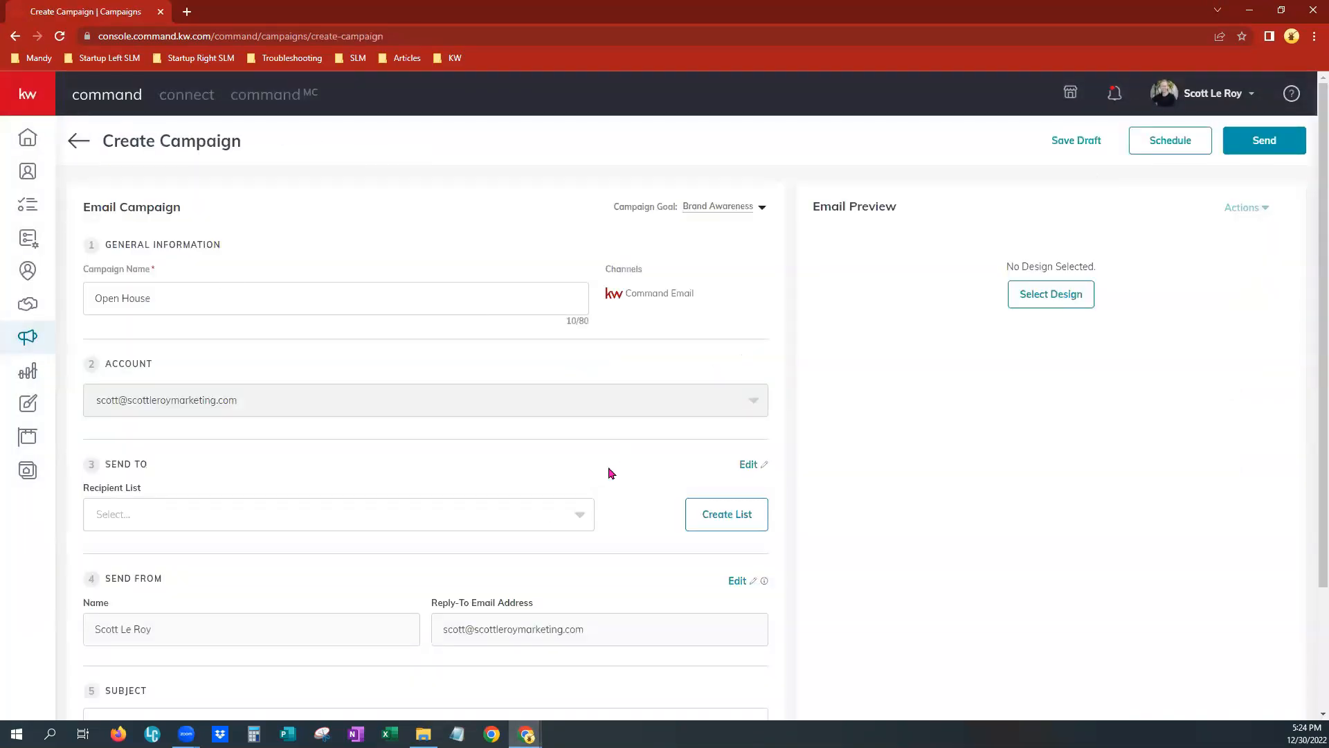
- Set New Import List as the campaign's recipient list
scroll(611, 473, "down", 2)
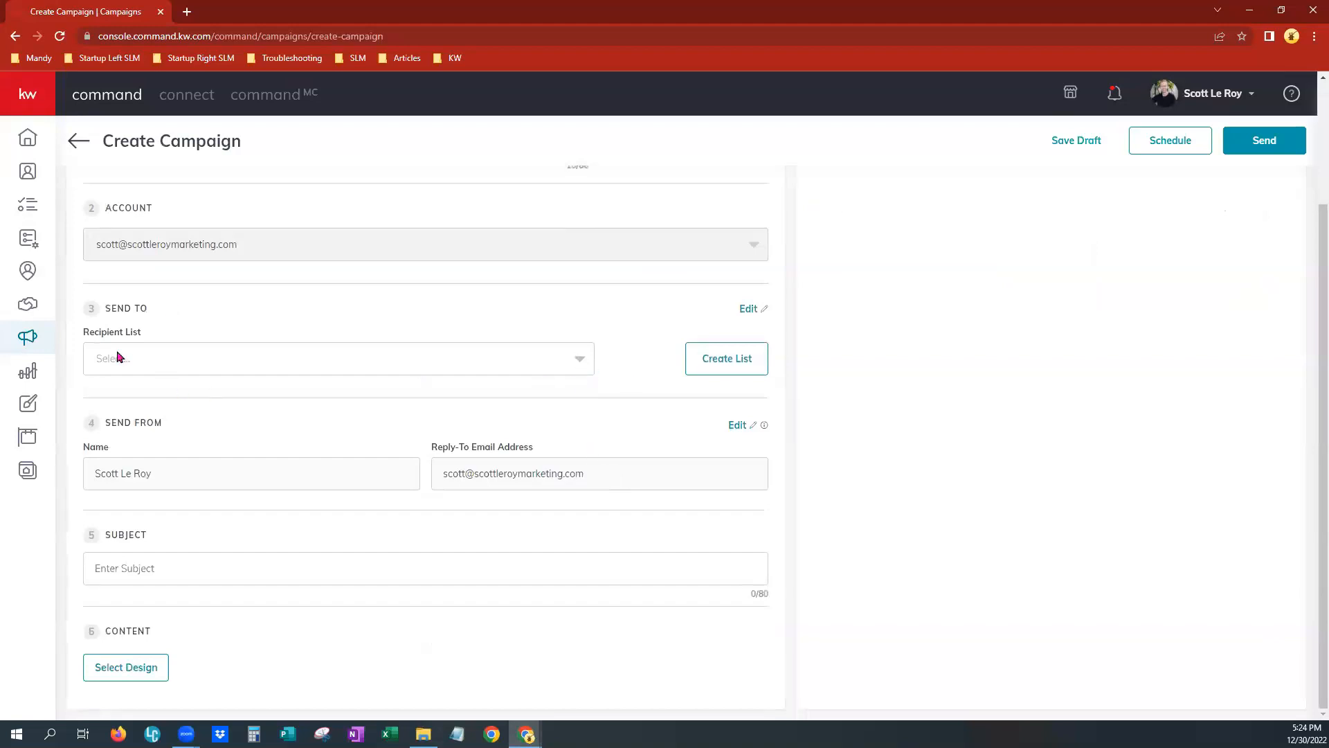
left_click(580, 360)
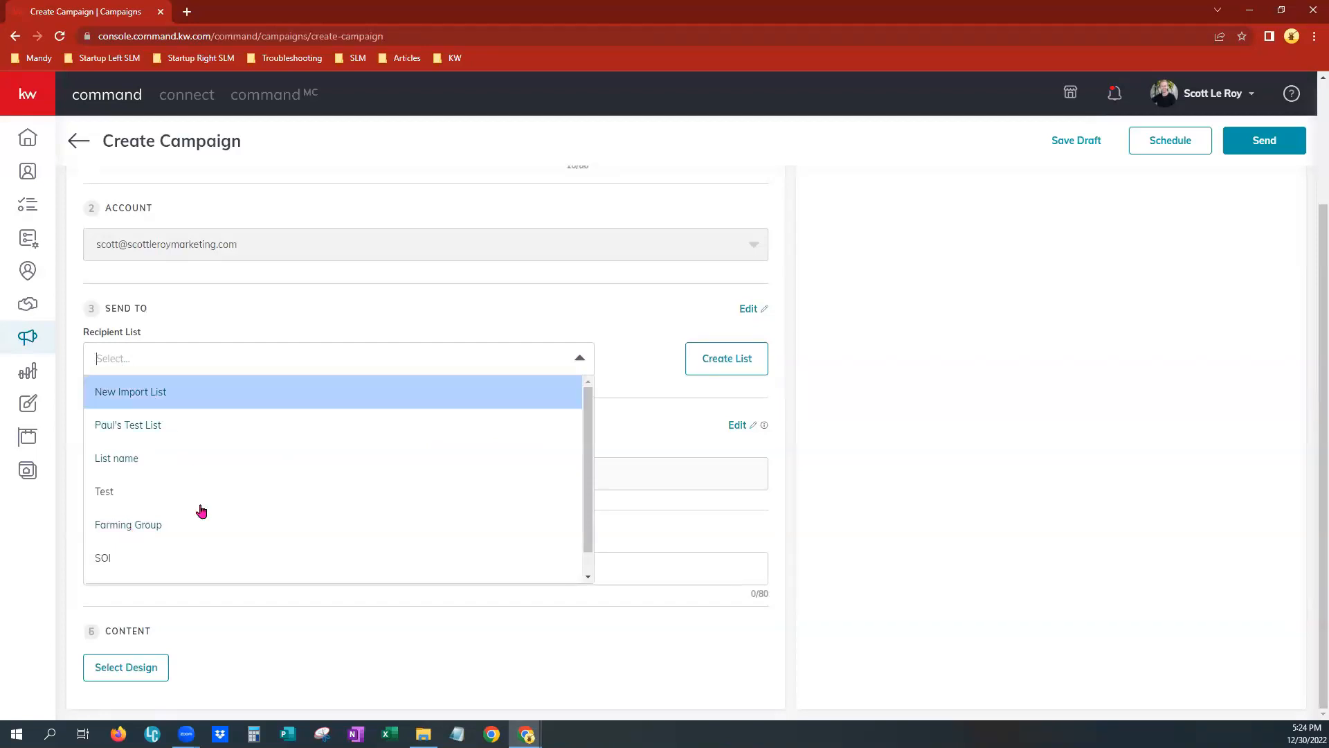
scroll(139, 434, "down", 1)
scroll(170, 460, "up", 1)
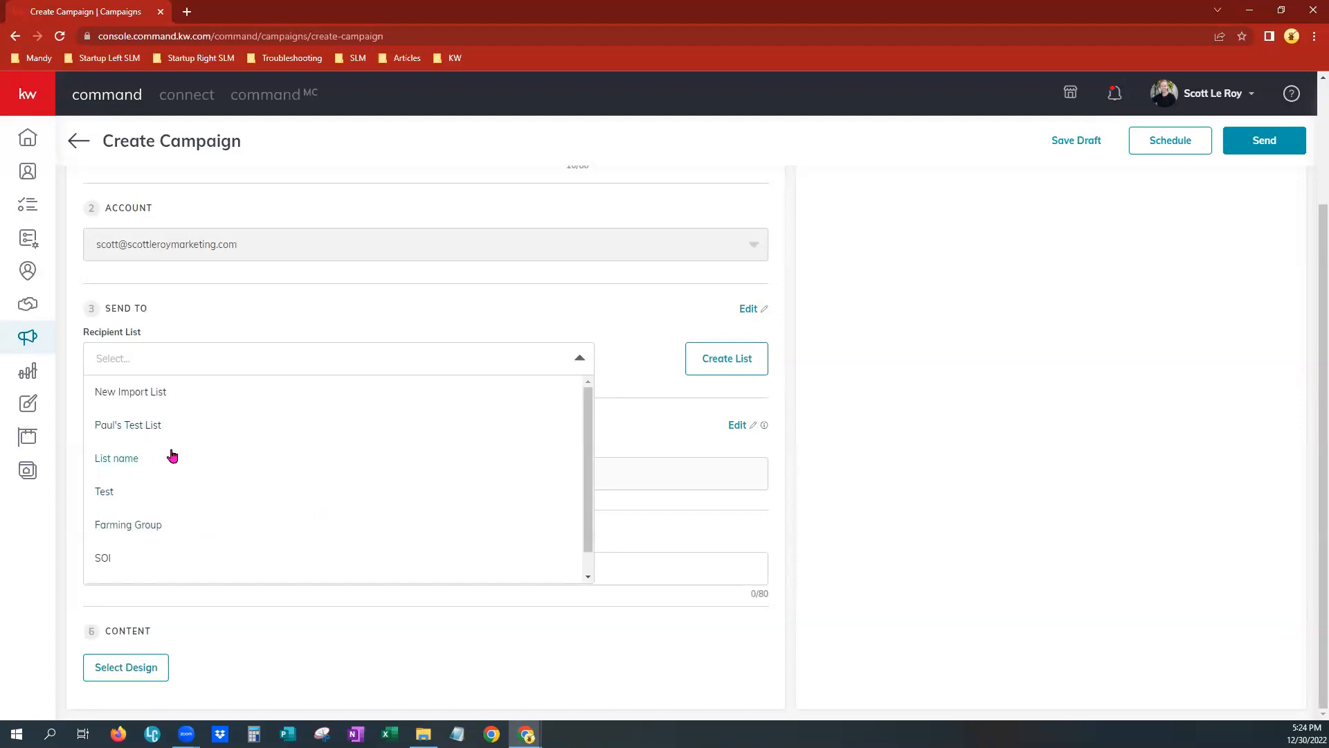
left_click(144, 392)
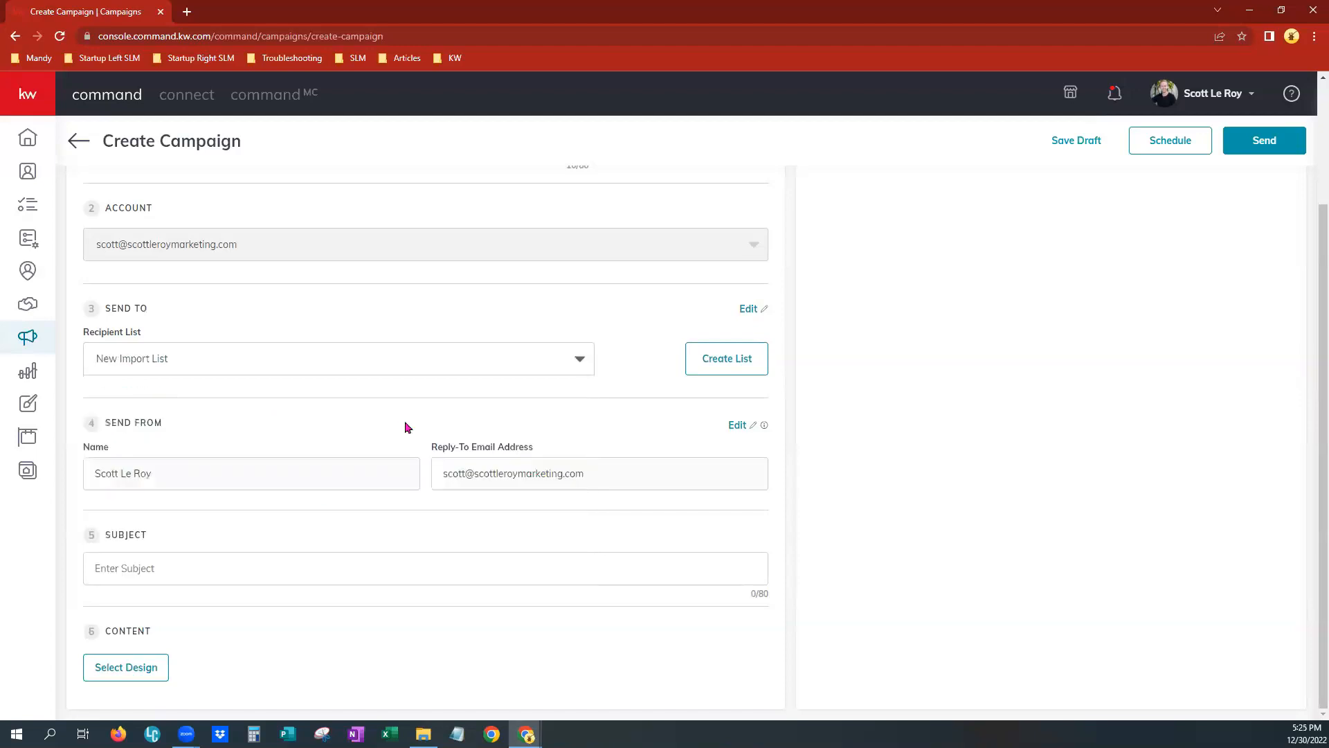
- Look over the form for creating a new recipient list, cancel it, and leave the campaign for the Command home page without saving
left_click(730, 356)
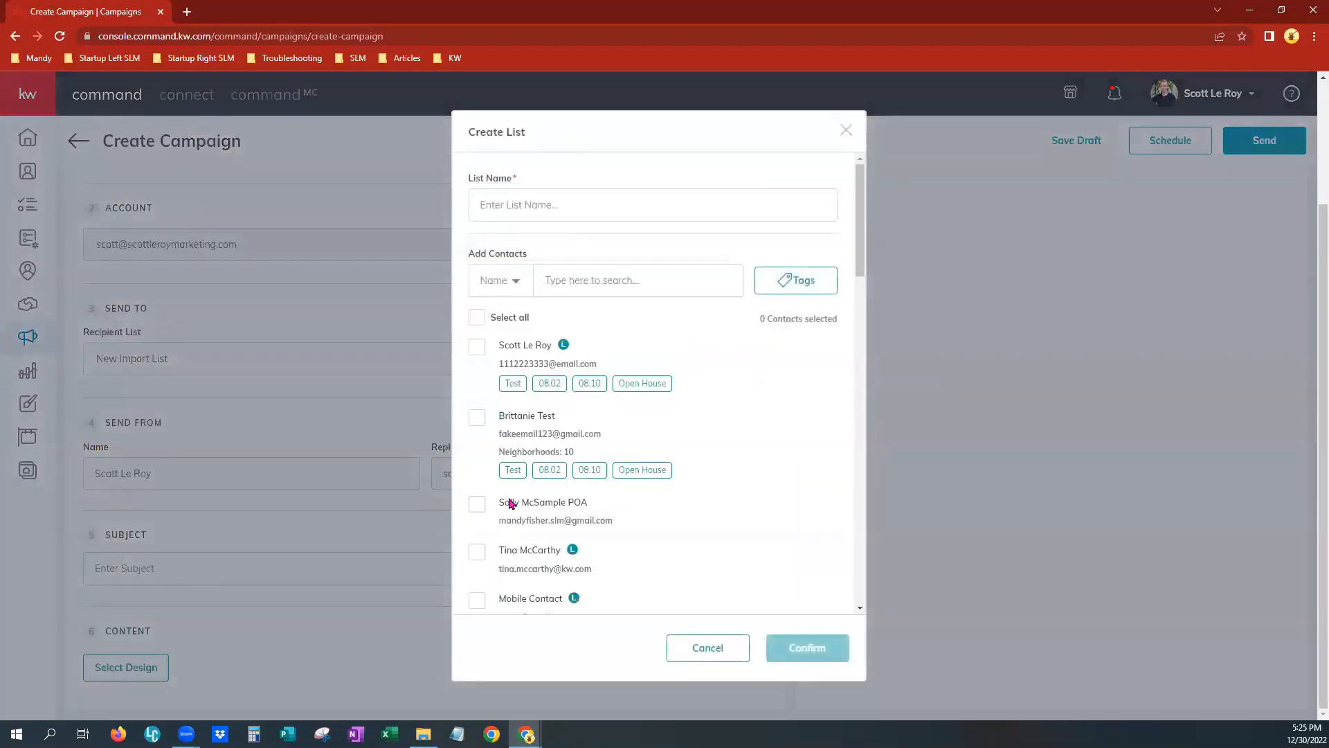
left_click(709, 649)
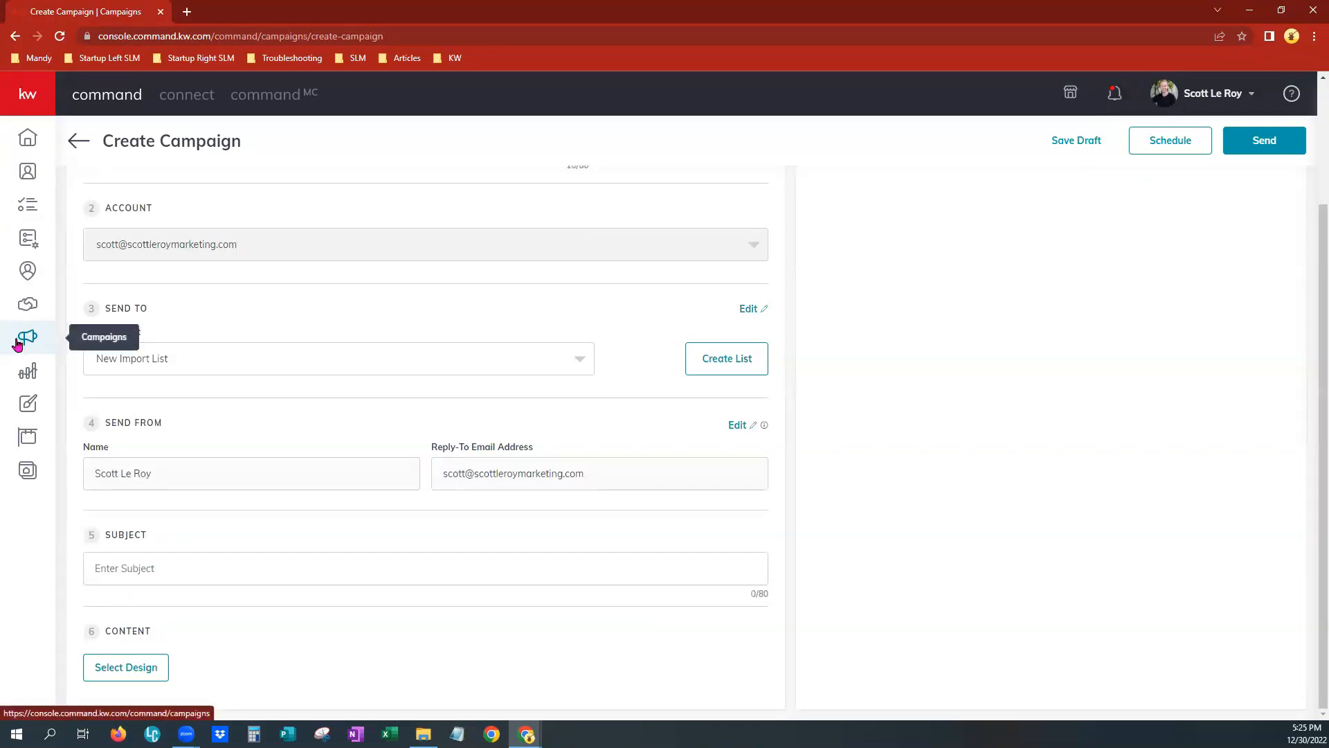
left_click(22, 136)
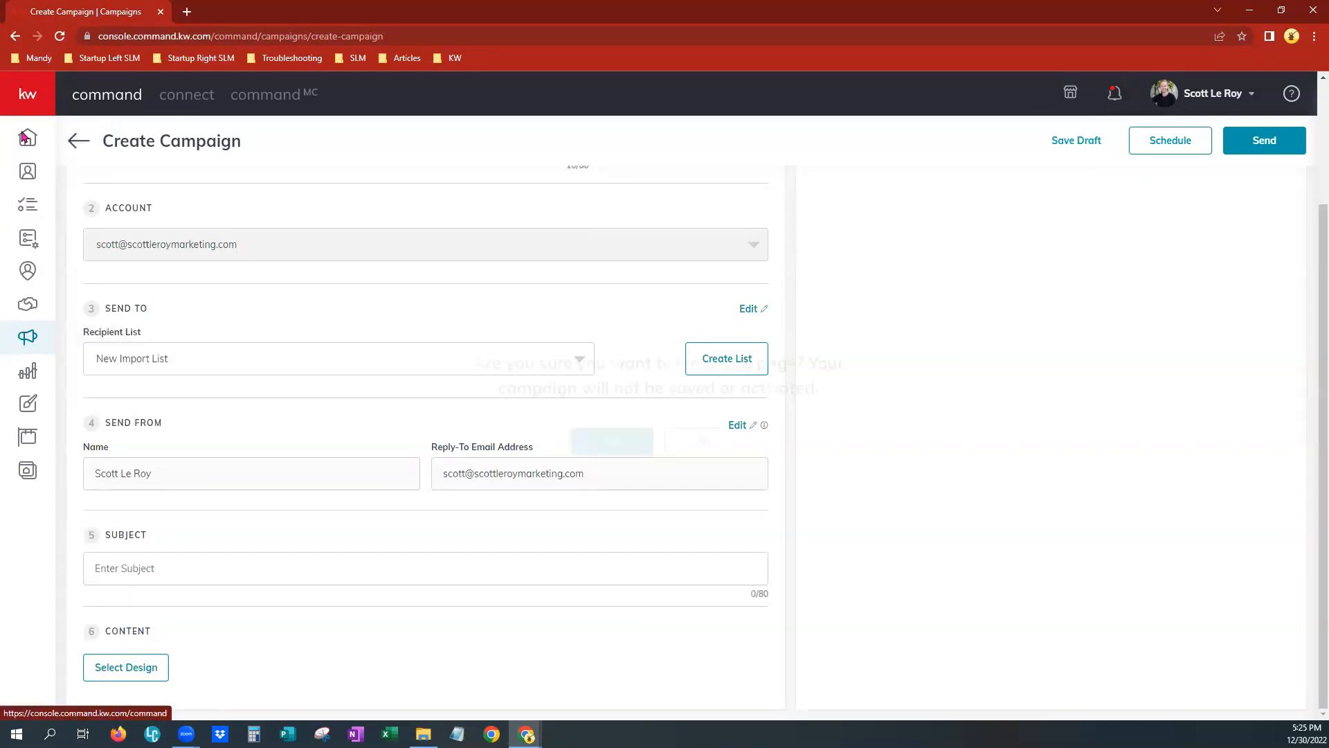
left_click(613, 440)
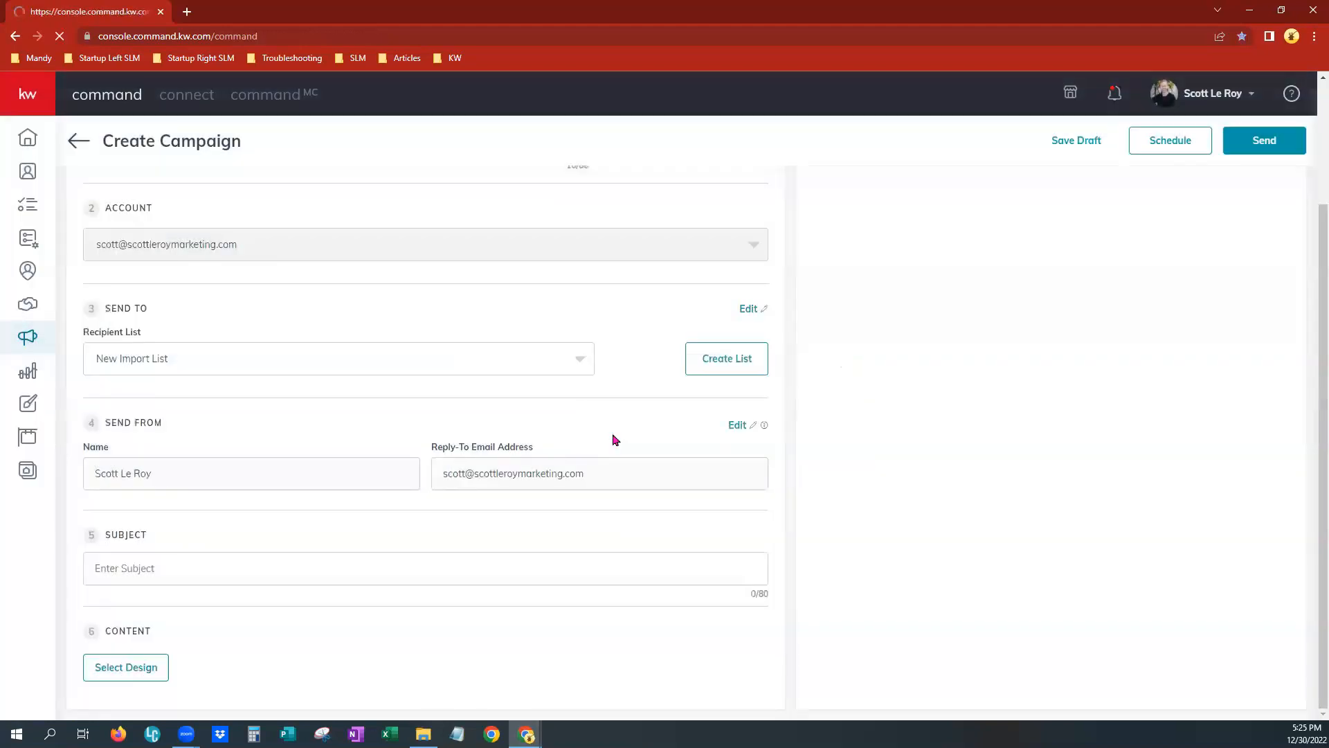